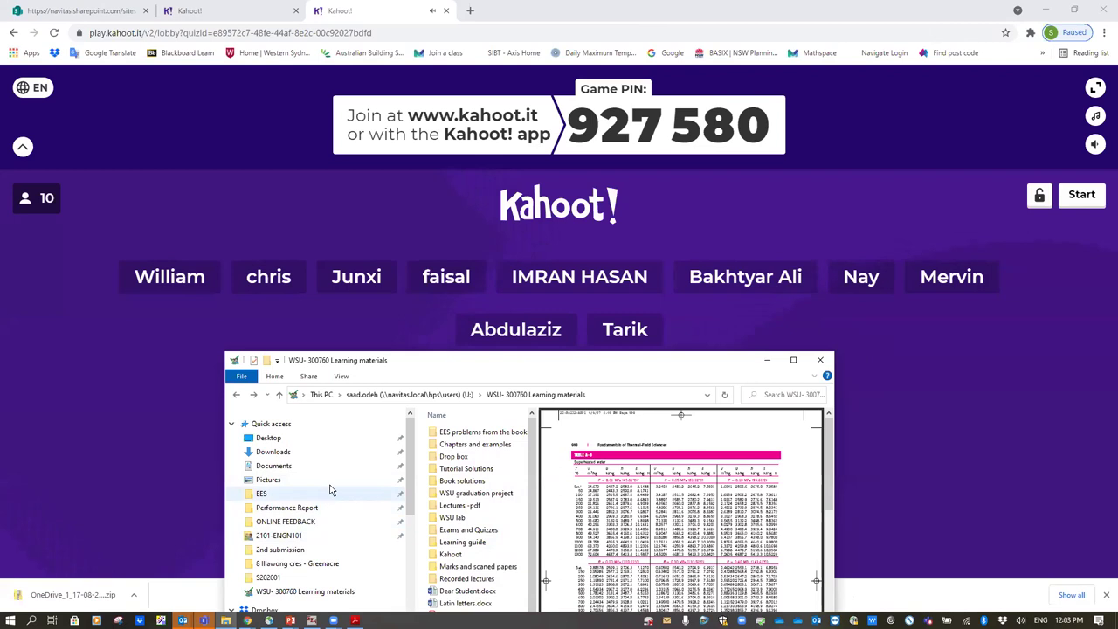
Open the 300760 S2 SCC 2021_Attendance workbook from Dropbox's 21S2-300760 folder, inside 3) Attendance and QA Reports
{"action": "scroll", "coordinate": [330, 490], "scroll_direction": "down", "scroll_amount": 10}
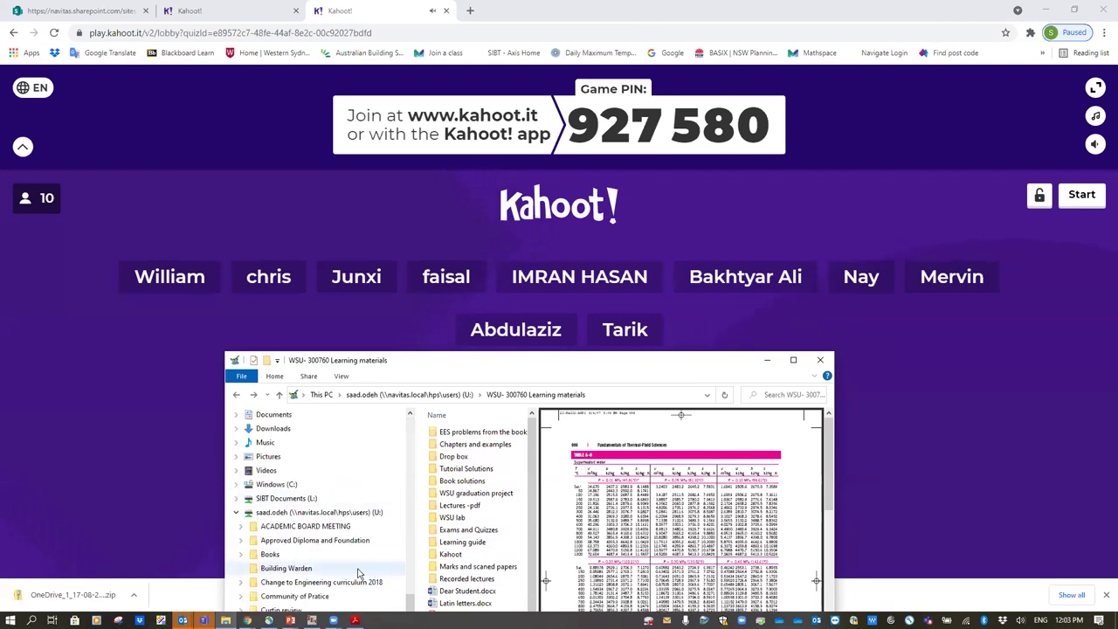
{"action": "scroll", "coordinate": [423, 543], "scroll_direction": "down", "scroll_amount": 10}
{"action": "left_click_drag", "start_coordinate": [423, 544], "coordinate": [420, 482]}
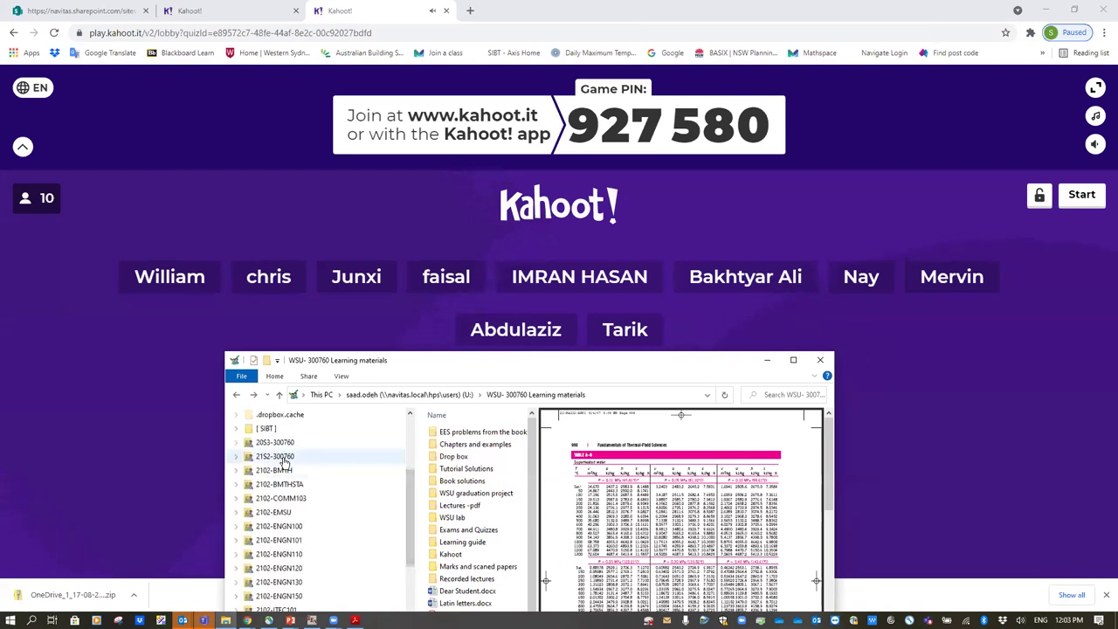
{"action": "left_click", "coordinate": [284, 461]}
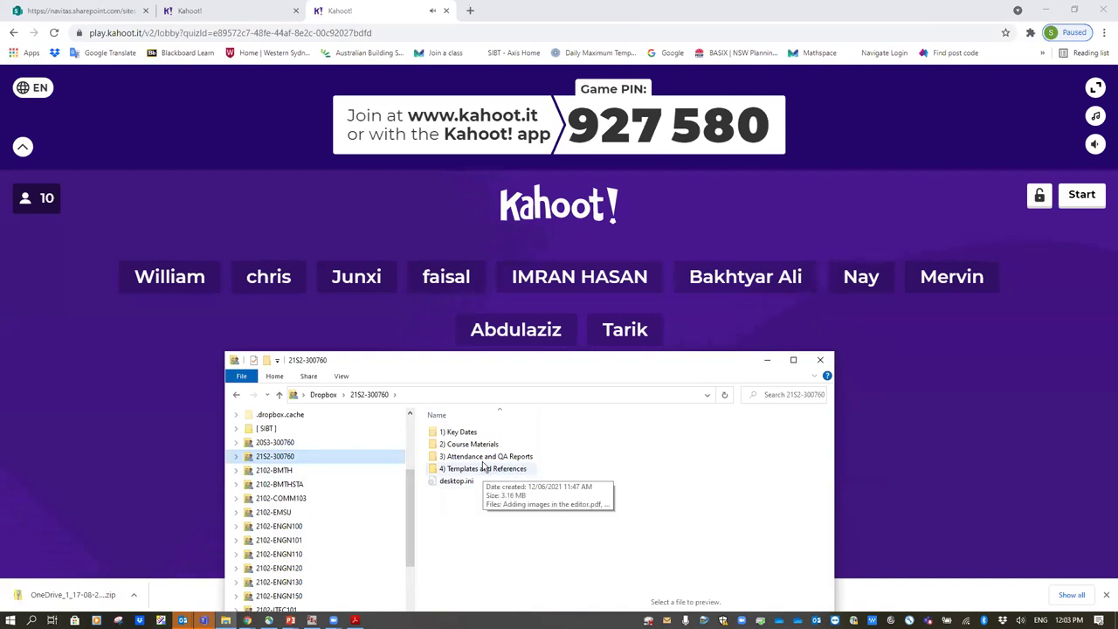
{"action": "left_click", "coordinate": [483, 458]}
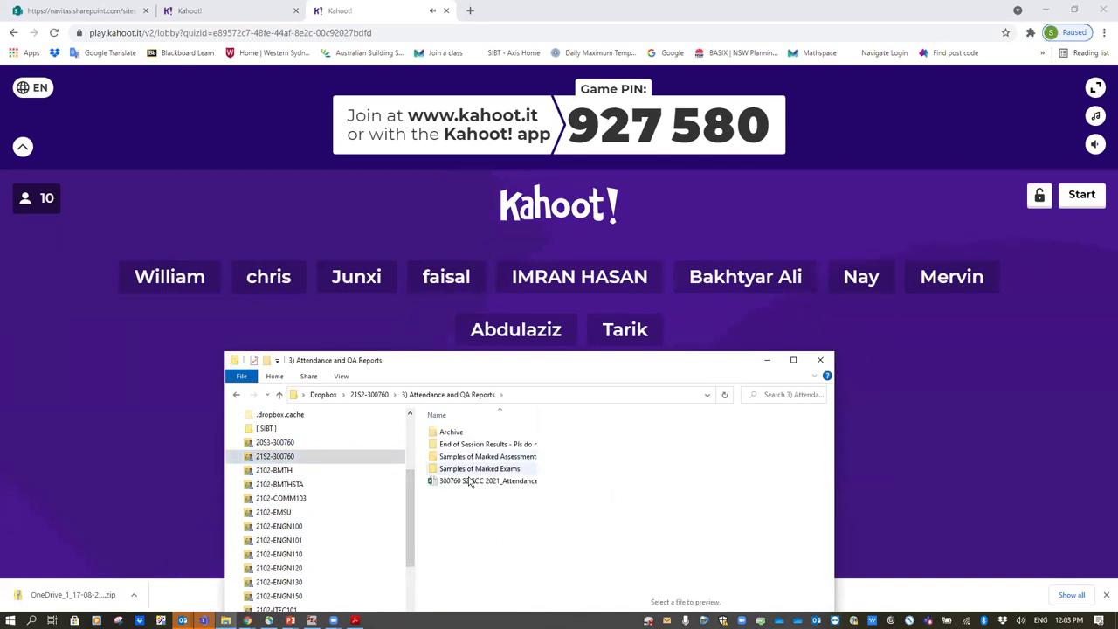
{"action": "double_click", "coordinate": [469, 483]}
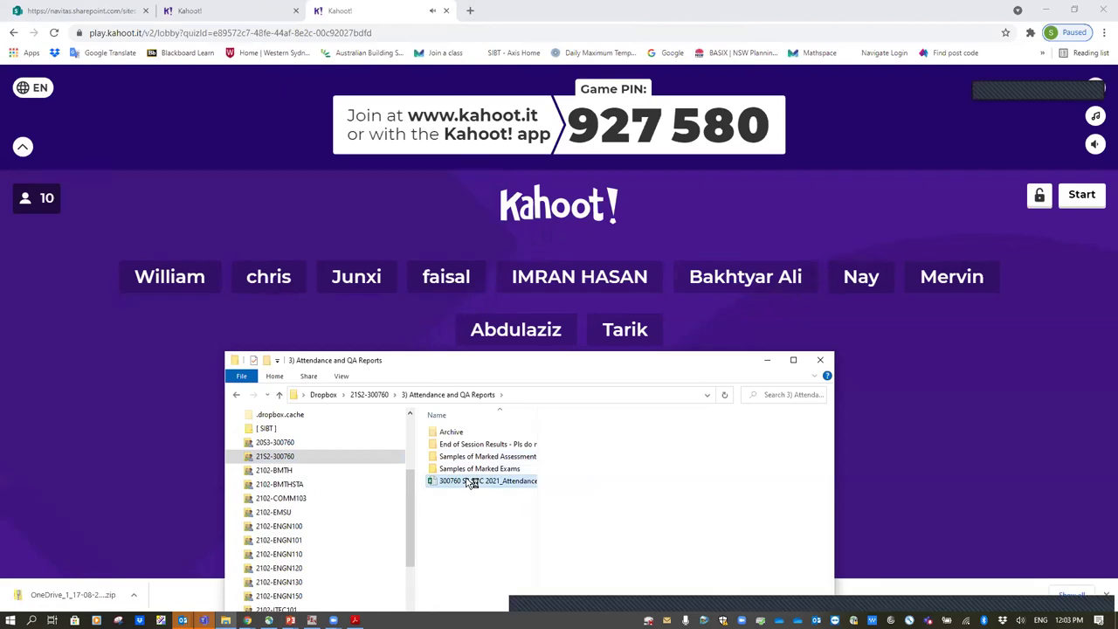
{"action": "left_click", "coordinate": [771, 360]}
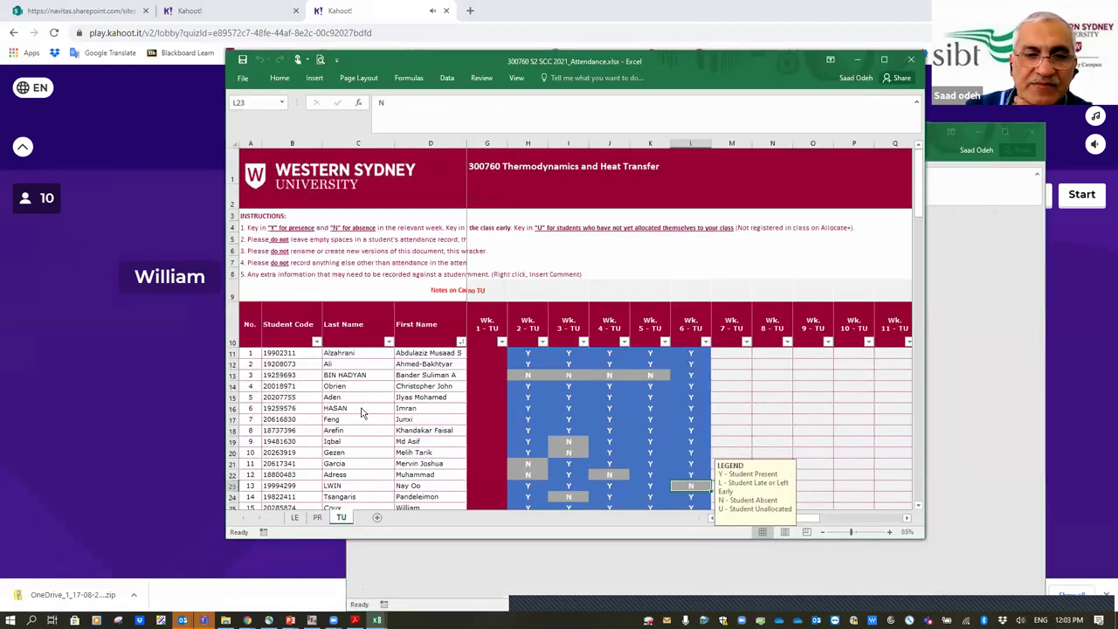
Switch the attendance workbook to the LE sheet and close the extra blank Excel window behind it
{"action": "left_click", "coordinate": [294, 517]}
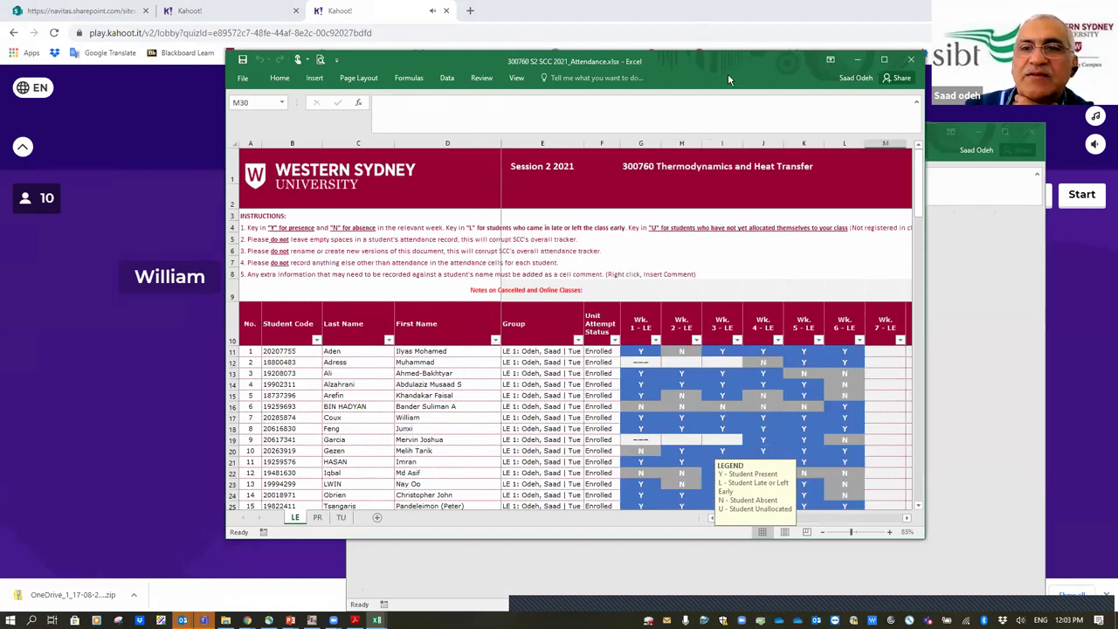
{"action": "left_click", "coordinate": [975, 133]}
{"action": "left_click", "coordinate": [1034, 132]}
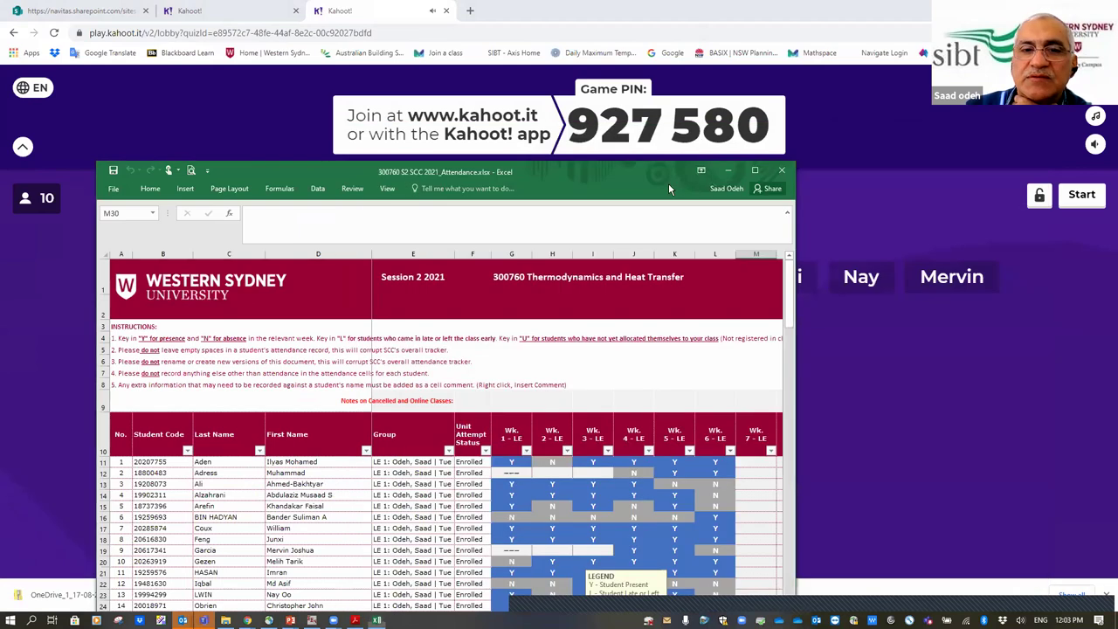
Mark the first two students absent with N for the Week 7 lecture in cells M11 and M12
{"action": "left_click", "coordinate": [756, 463]}
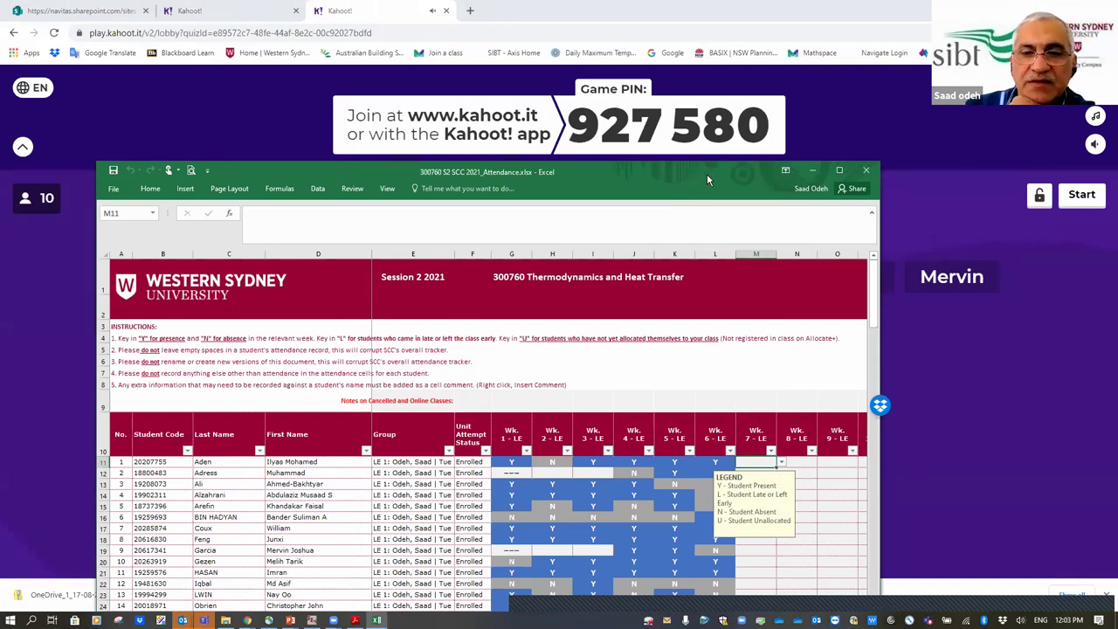
{"action": "left_click", "coordinate": [781, 461]}
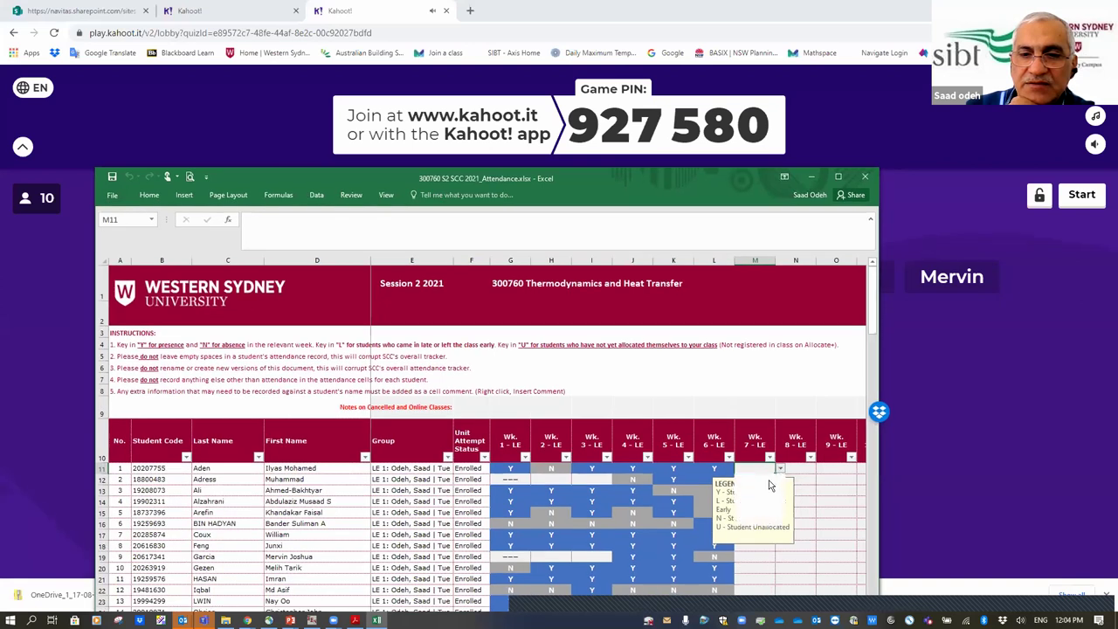
{"action": "left_click", "coordinate": [749, 490]}
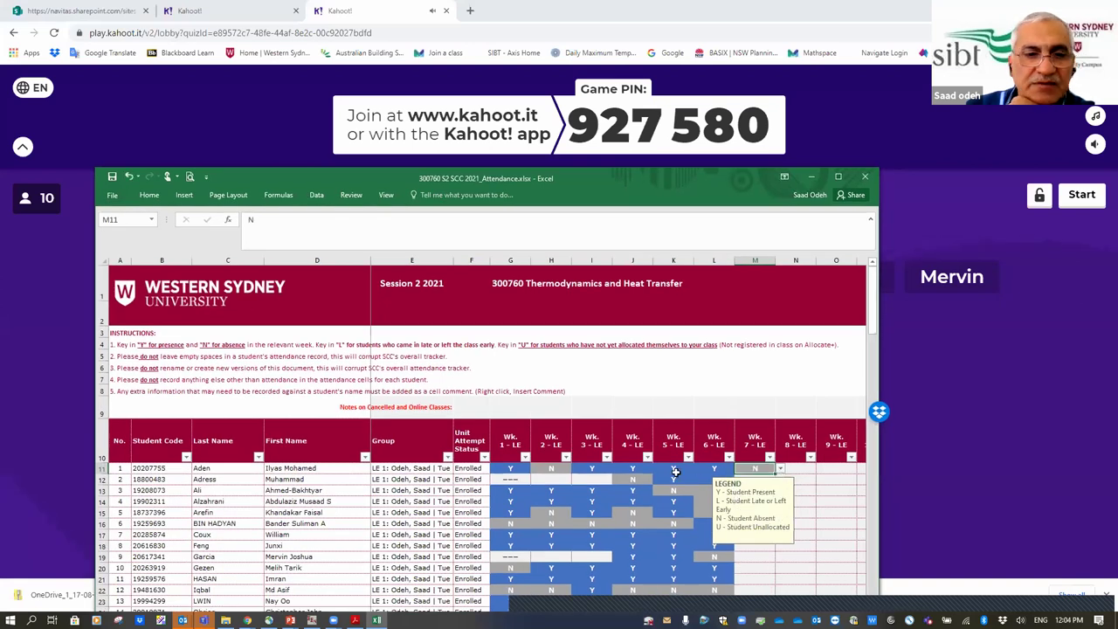
{"action": "left_click", "coordinate": [675, 472]}
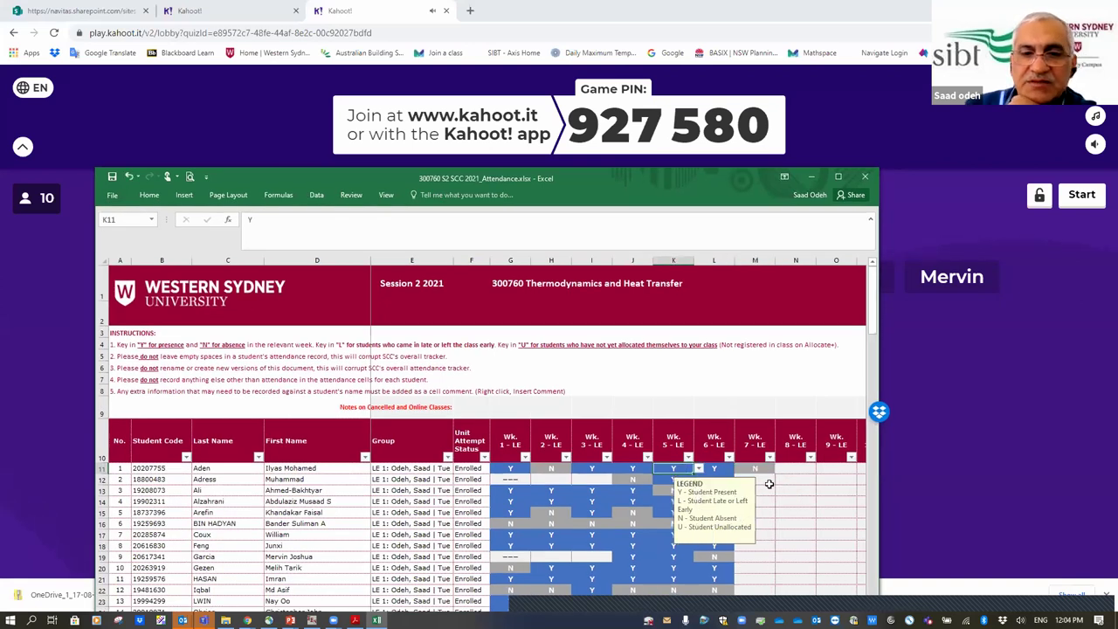
{"action": "left_click", "coordinate": [765, 481]}
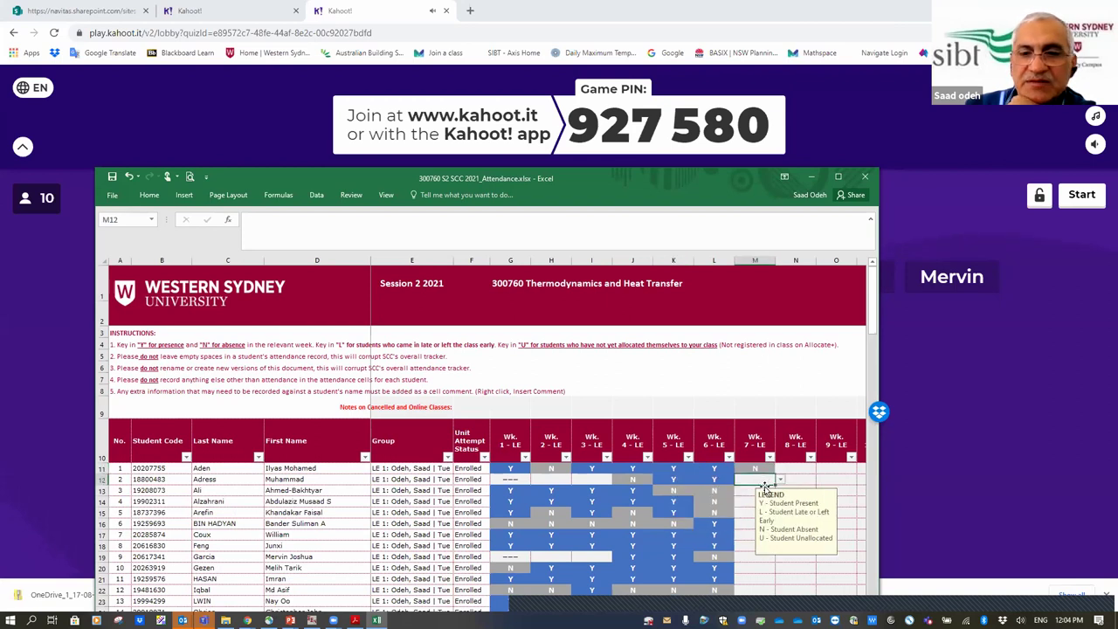
{"action": "left_click", "coordinate": [780, 479]}
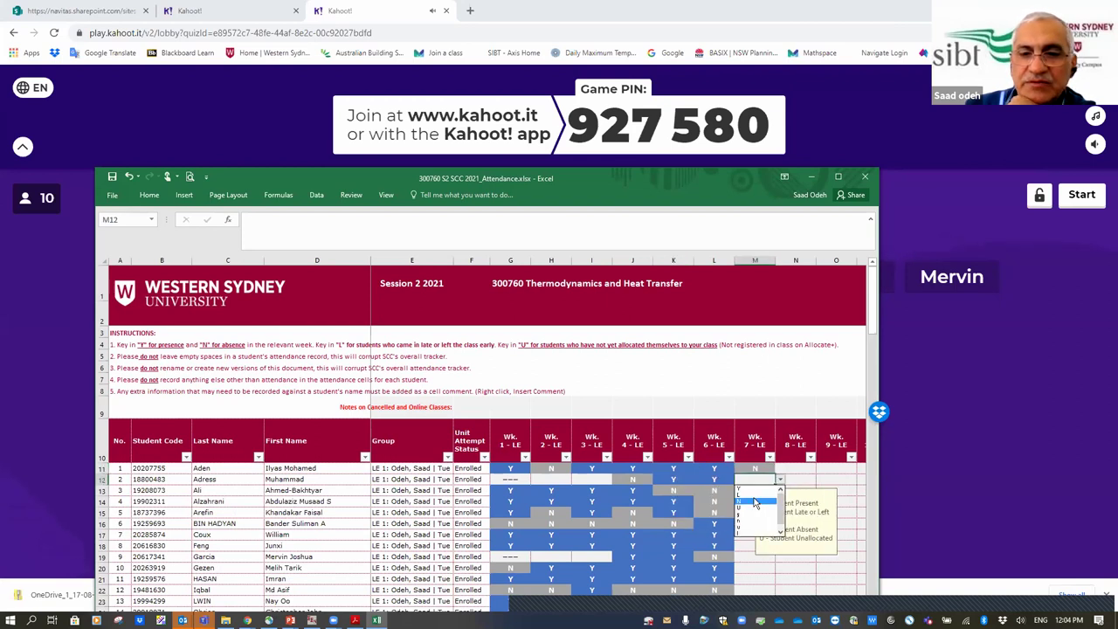
{"action": "left_click", "coordinate": [738, 502]}
Mark the third student present with Y for the Week 7 lecture in cell M13
{"action": "left_click", "coordinate": [754, 490]}
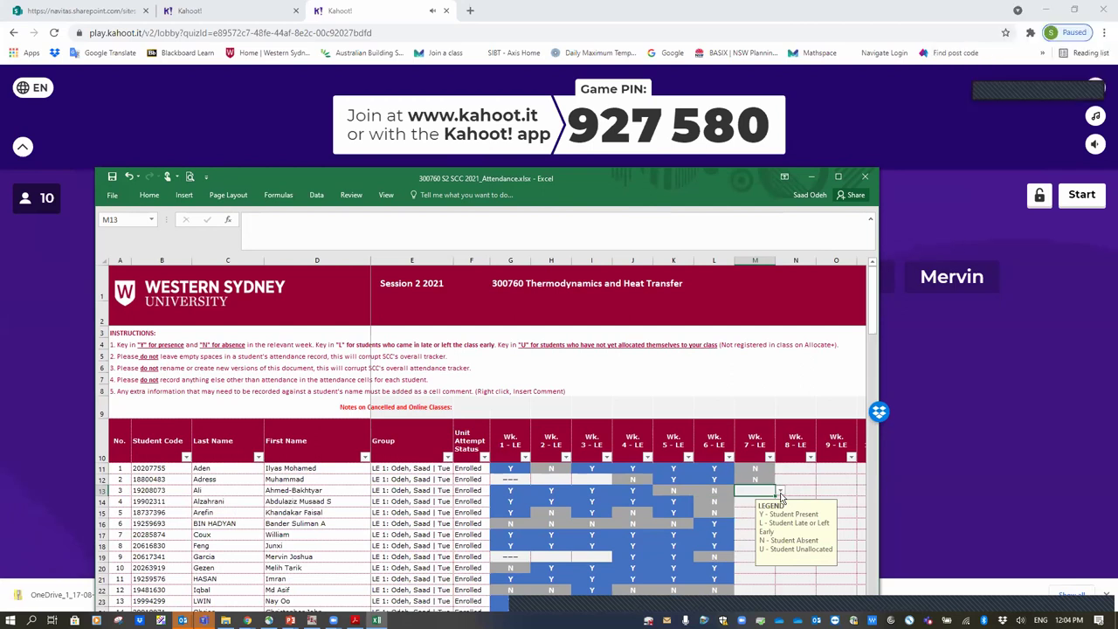
{"action": "left_click", "coordinate": [782, 495]}
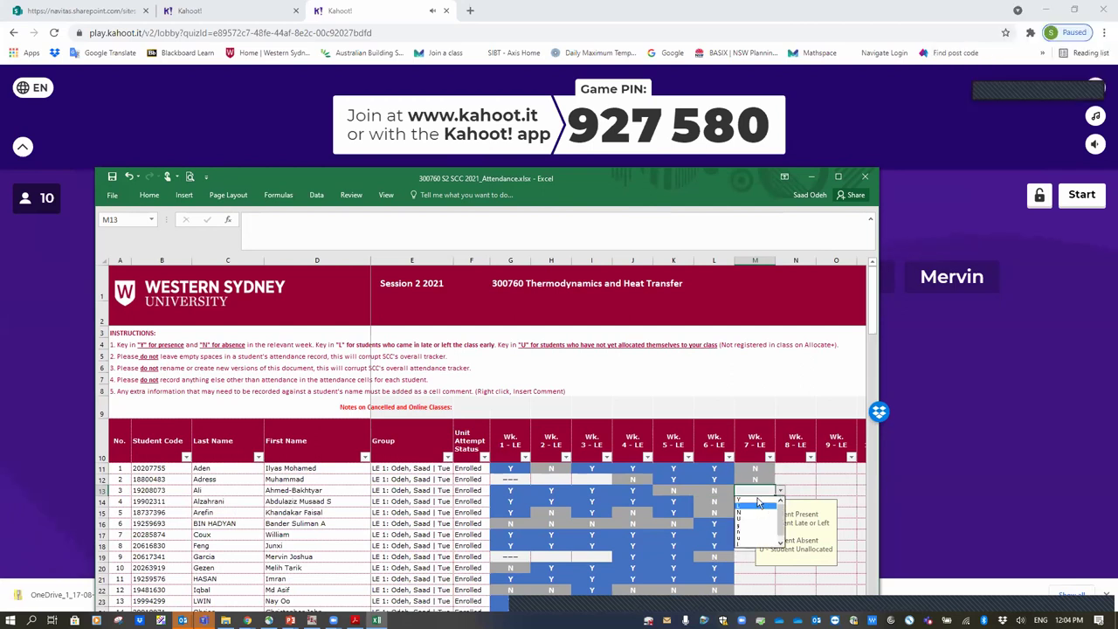
{"action": "left_click", "coordinate": [742, 502]}
{"action": "left_click", "coordinate": [743, 501]}
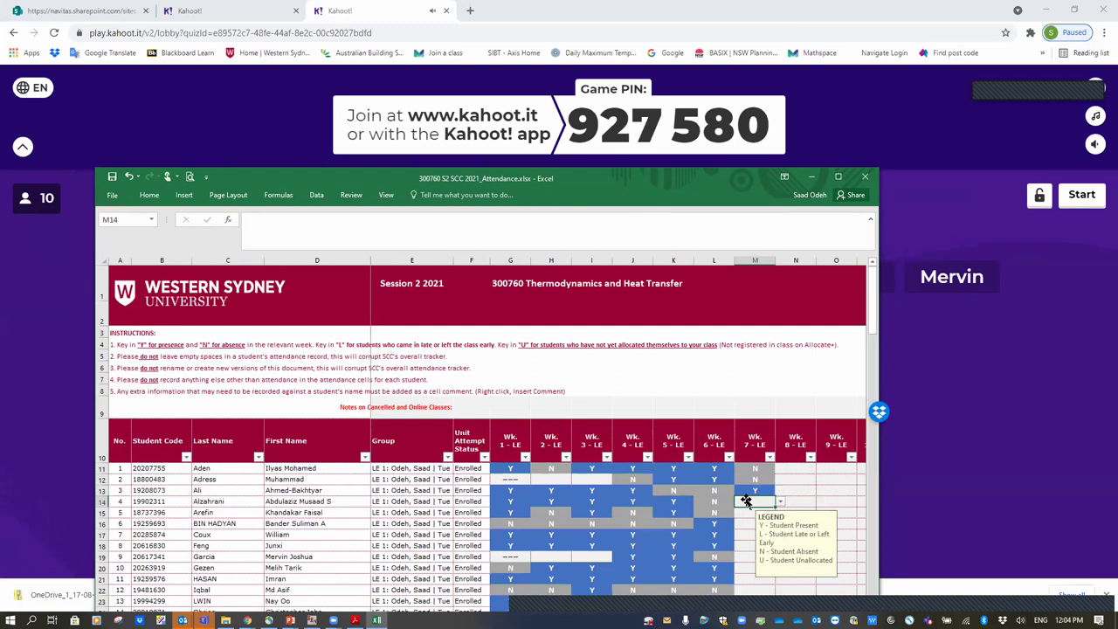
{"action": "left_click", "coordinate": [782, 504]}
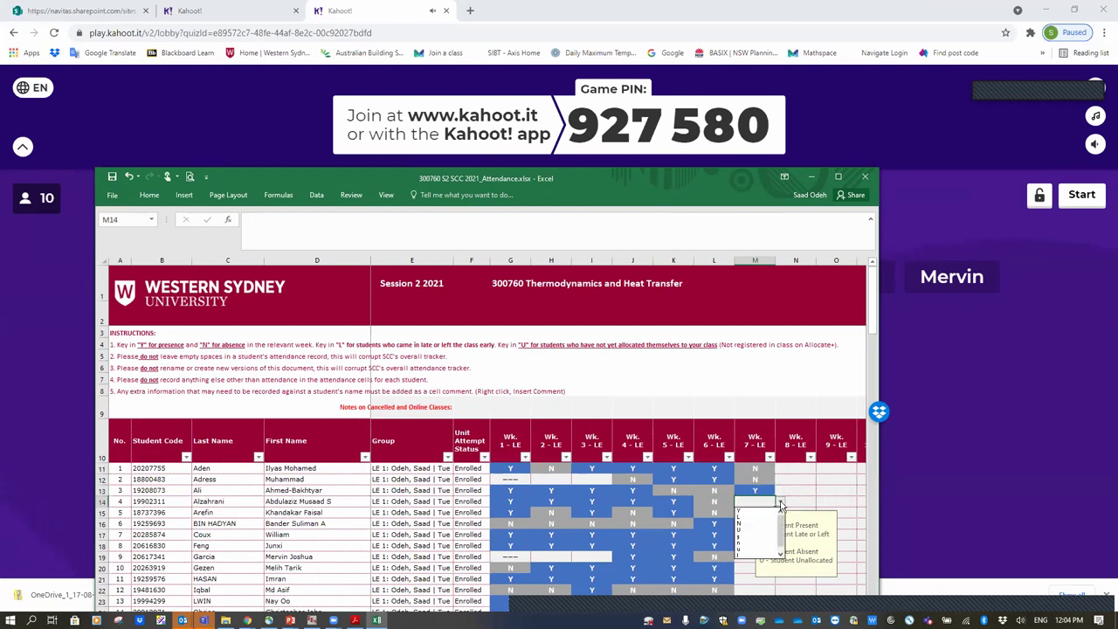
{"action": "left_click", "coordinate": [781, 505]}
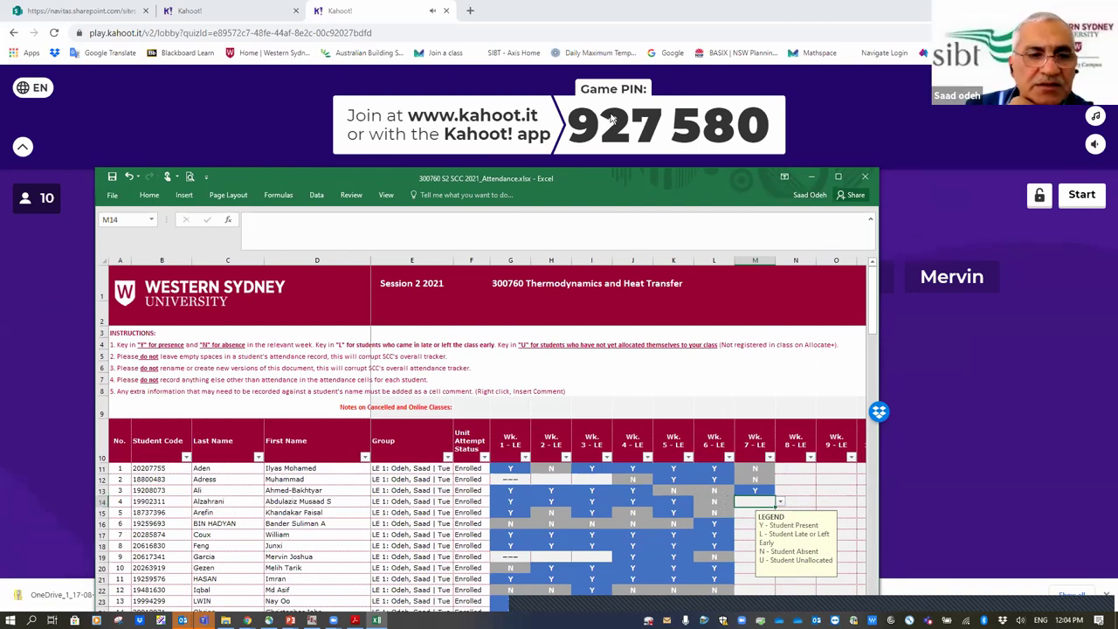
Reposition the workbook window and its view to show the complete student list on the LE sheet
{"action": "left_click_drag", "start_coordinate": [633, 178], "coordinate": [570, 71]}
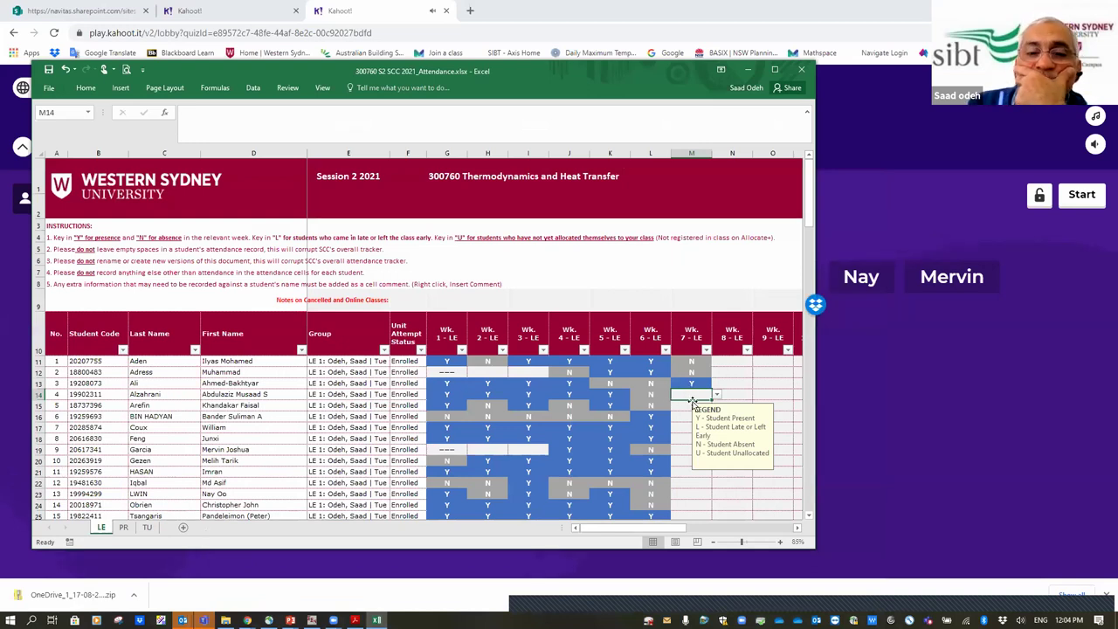
{"action": "scroll", "coordinate": [663, 450], "scroll_direction": "down", "scroll_amount": 8}
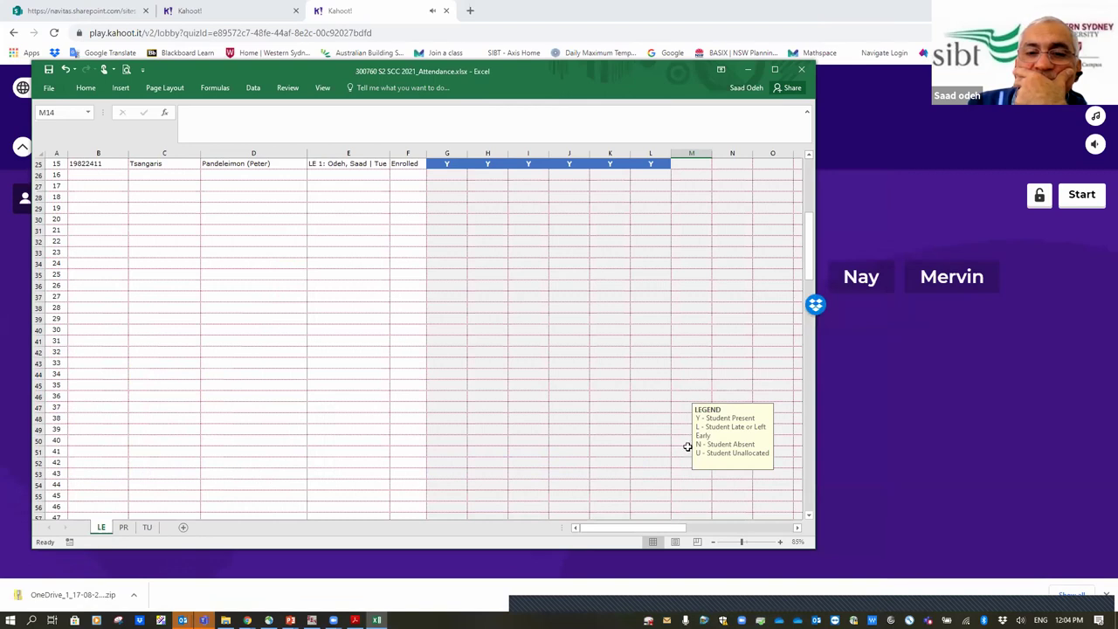
{"action": "scroll", "coordinate": [727, 417], "scroll_direction": "up", "scroll_amount": 8}
{"action": "left_click_drag", "start_coordinate": [809, 208], "coordinate": [807, 224]}
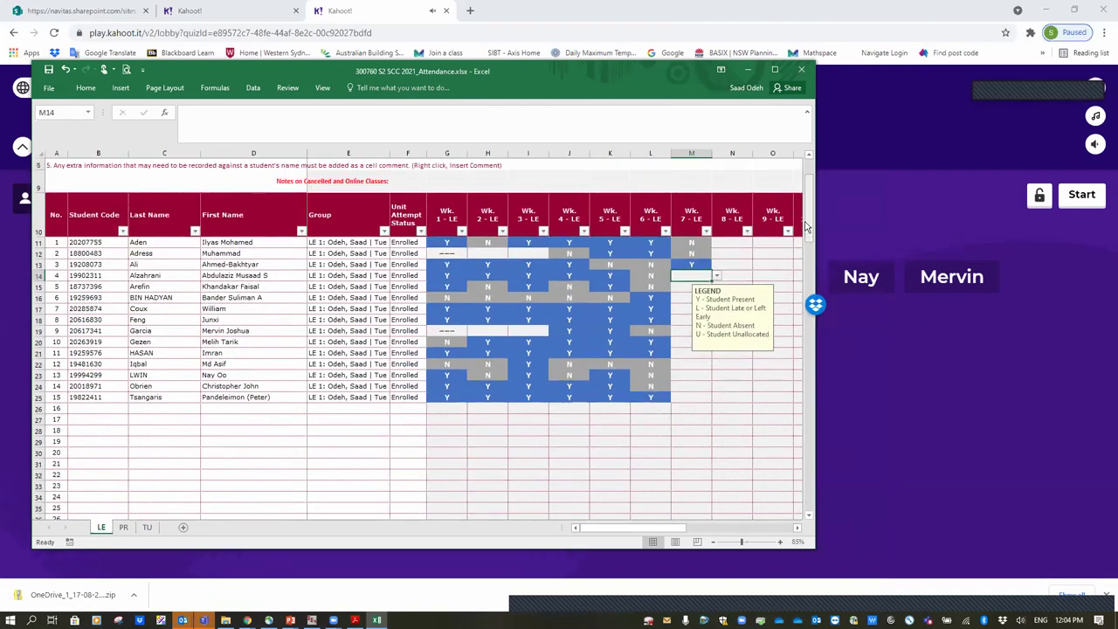
Set the third student's Week 6 lecture attendance in cell L13 to u
{"action": "left_click", "coordinate": [657, 263]}
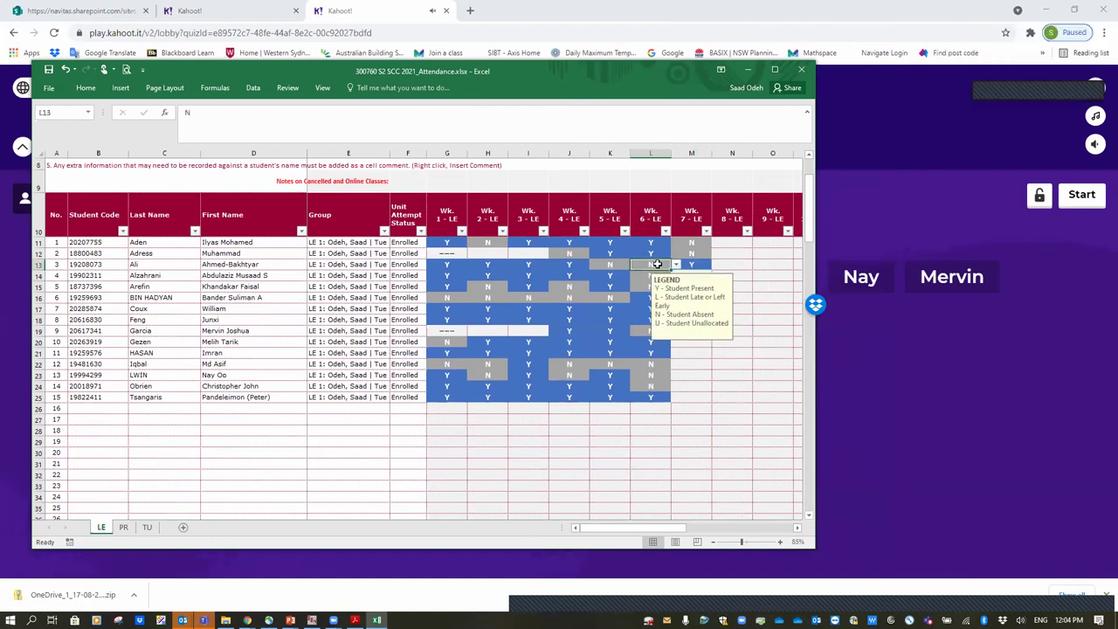
{"action": "key", "text": "alt+Down"}
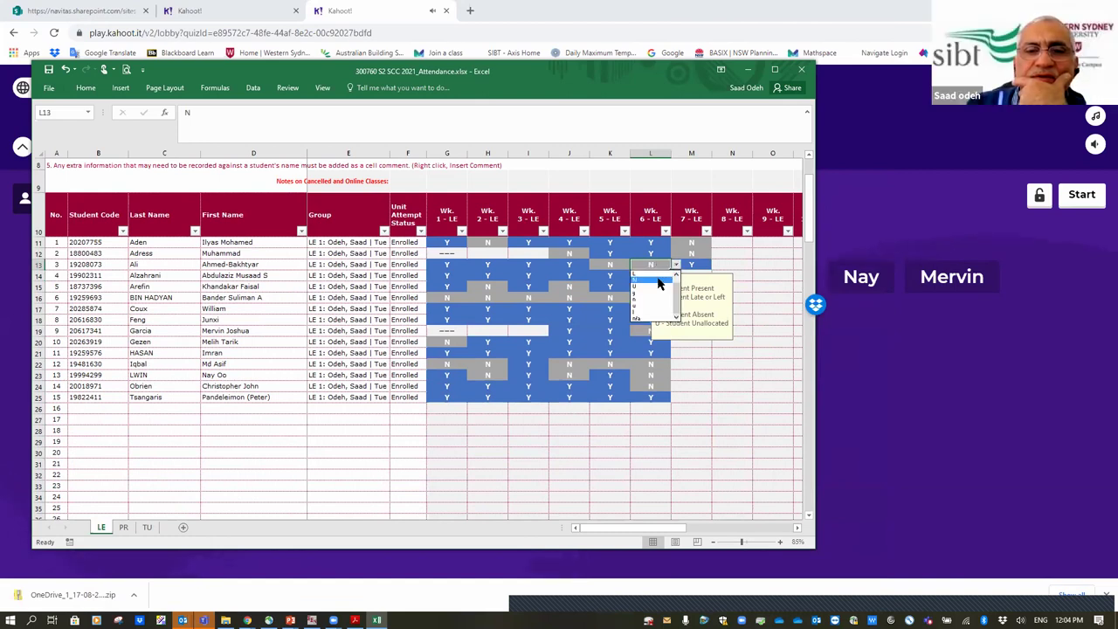
{"action": "left_click", "coordinate": [654, 304]}
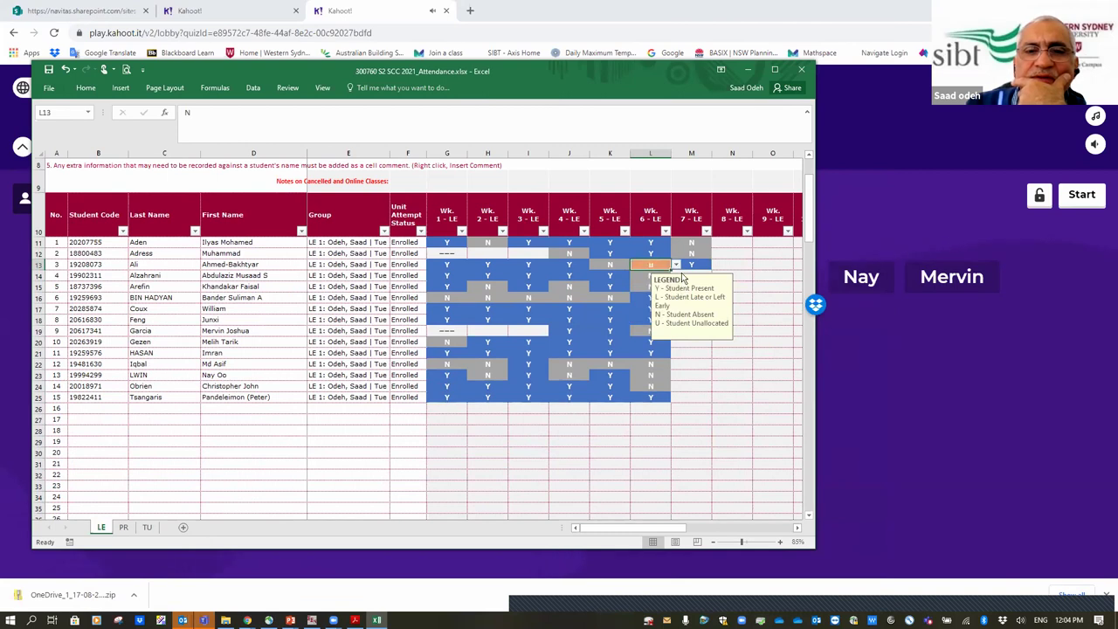
{"action": "left_click", "coordinate": [676, 264]}
{"action": "left_click", "coordinate": [676, 274]}
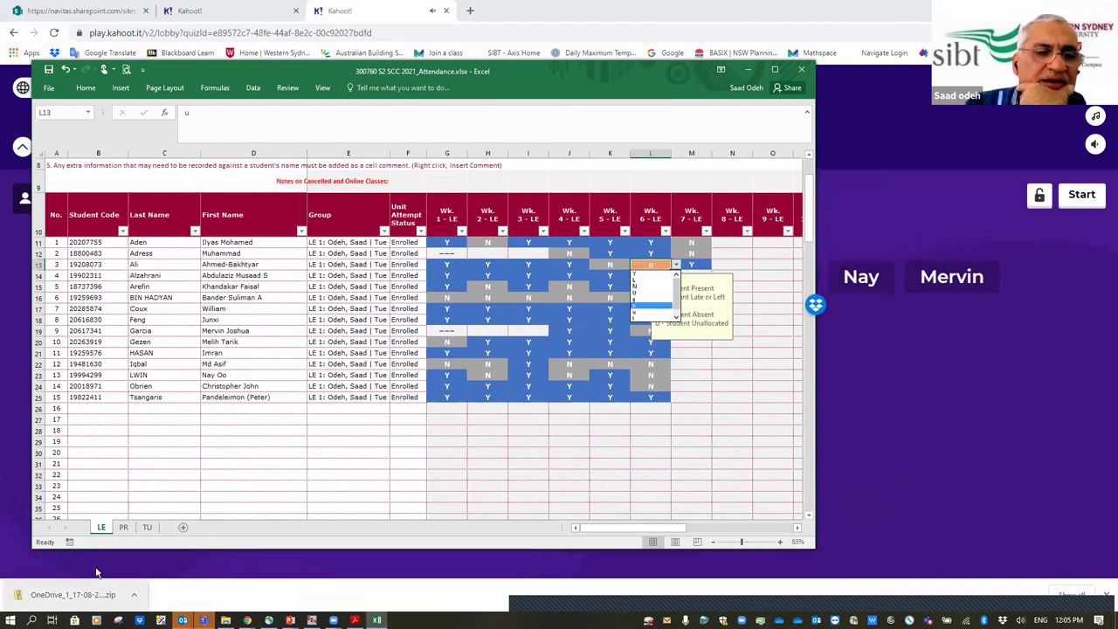
{"action": "left_click", "coordinate": [150, 527]}
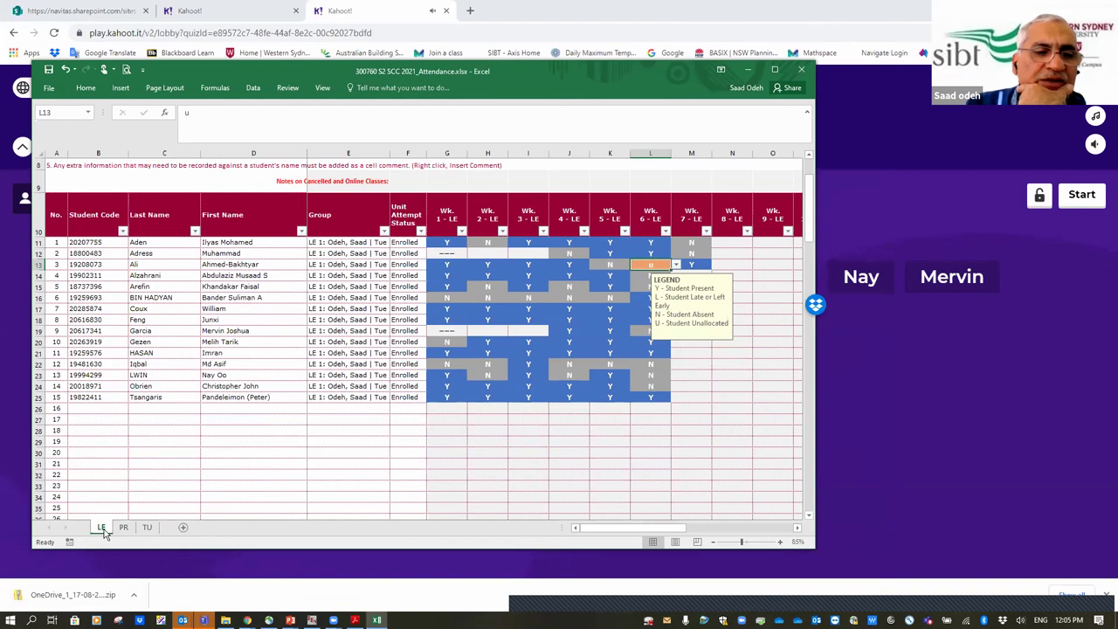
{"action": "left_click", "coordinate": [732, 418]}
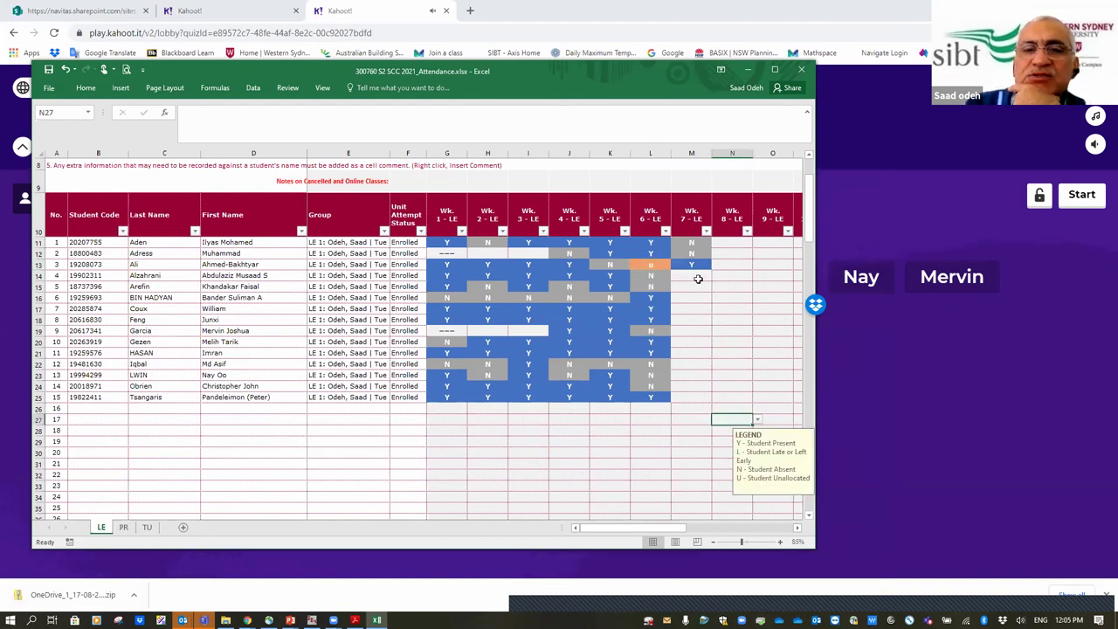
Set the Week 6 lecture attendance of the third and fourth students, cells L13 and L14, to Y
{"action": "left_click", "coordinate": [645, 264]}
{"action": "left_click", "coordinate": [675, 263]}
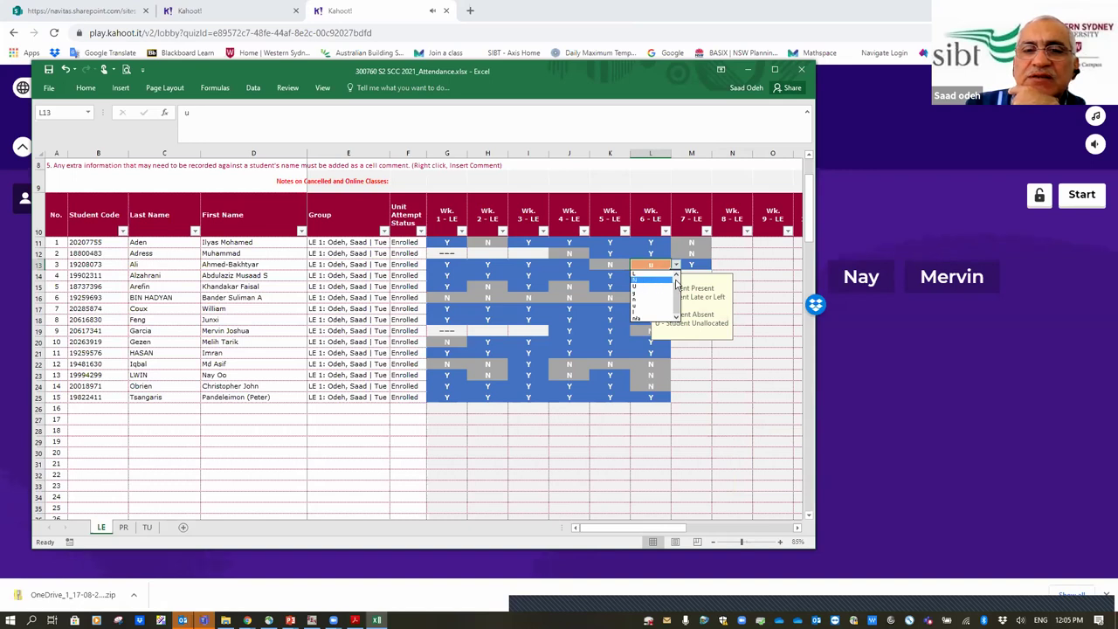
{"action": "scroll", "coordinate": [676, 281], "scroll_direction": "up", "scroll_amount": 1}
{"action": "left_click", "coordinate": [644, 275]}
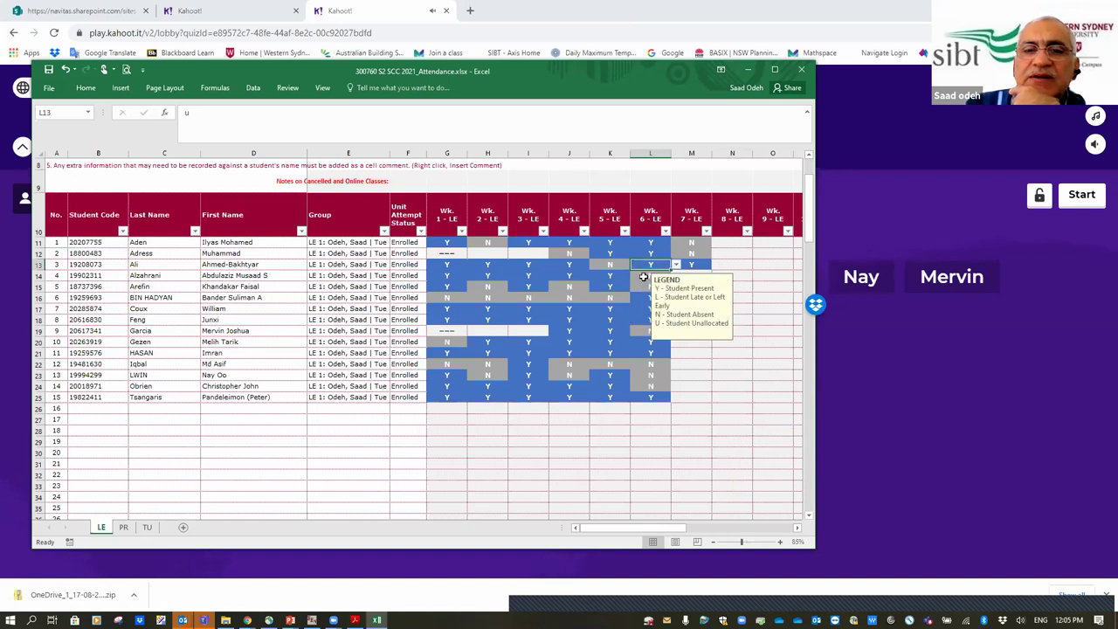
{"action": "left_click", "coordinate": [643, 277]}
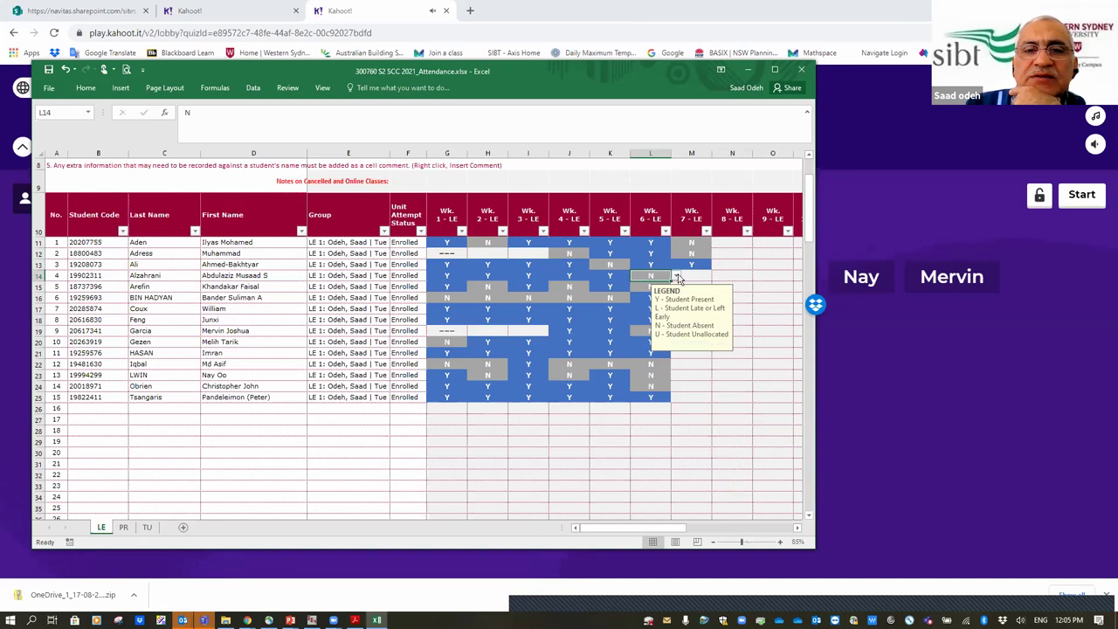
{"action": "left_click", "coordinate": [677, 276]}
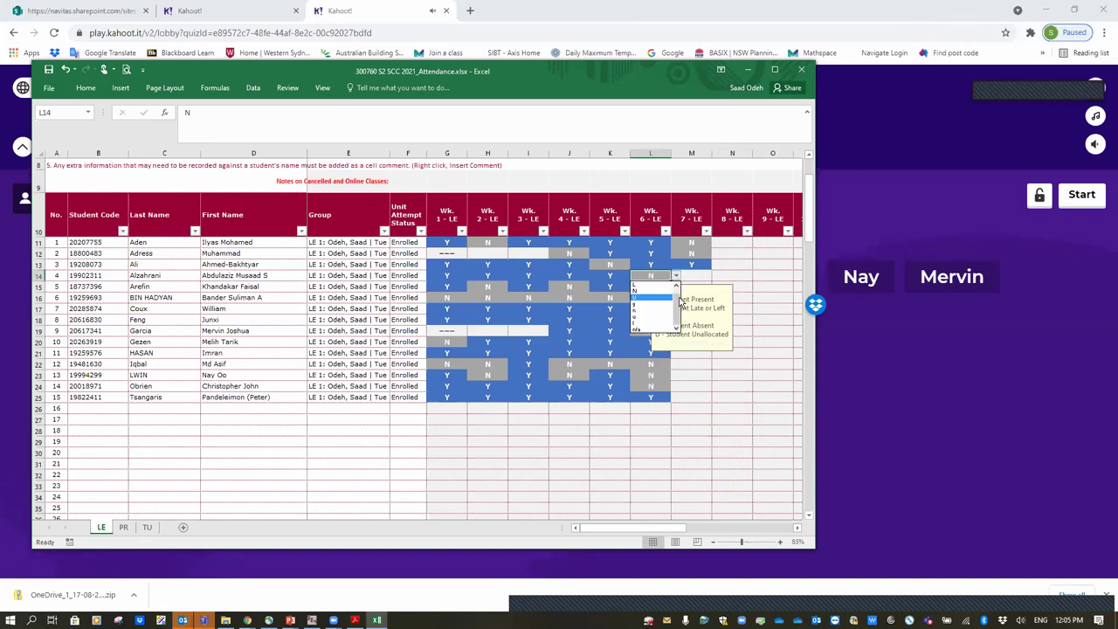
{"action": "left_click", "coordinate": [651, 296]}
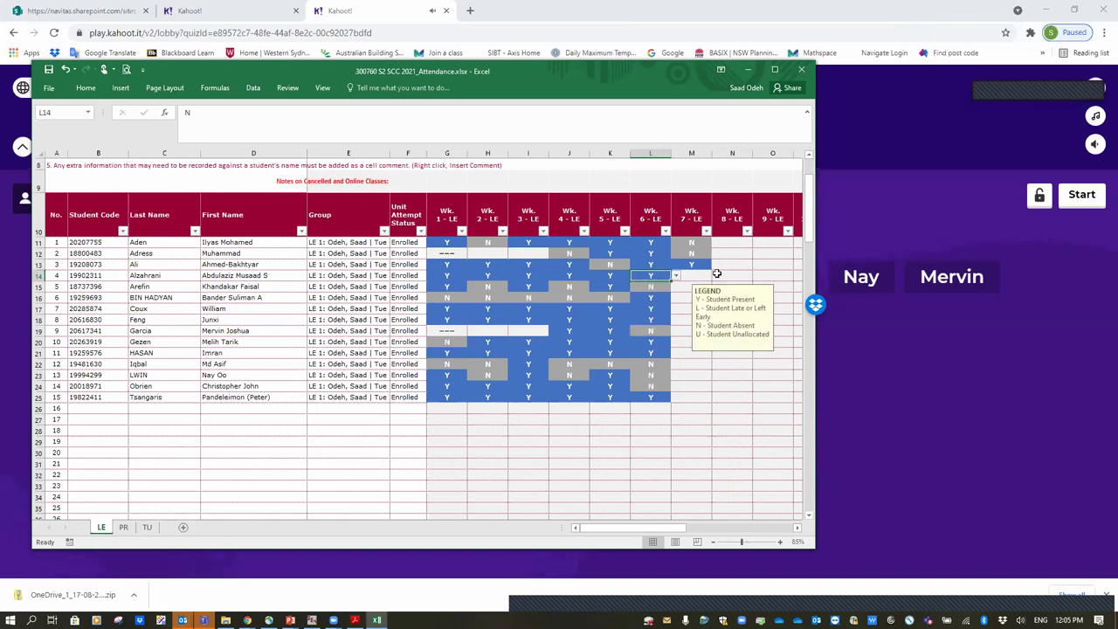
Mark the fourth student present with Y for the Week 7 lecture in cell M14
{"action": "key", "text": "Right"}
{"action": "left_click", "coordinate": [716, 276]}
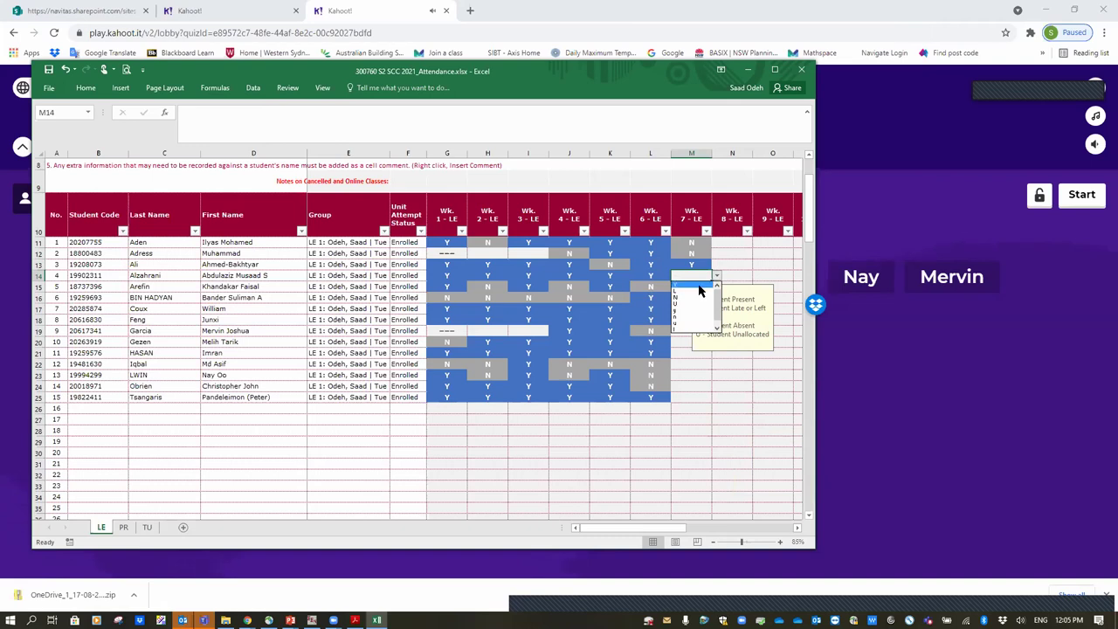
{"action": "left_click", "coordinate": [698, 286]}
{"action": "left_click", "coordinate": [697, 288]}
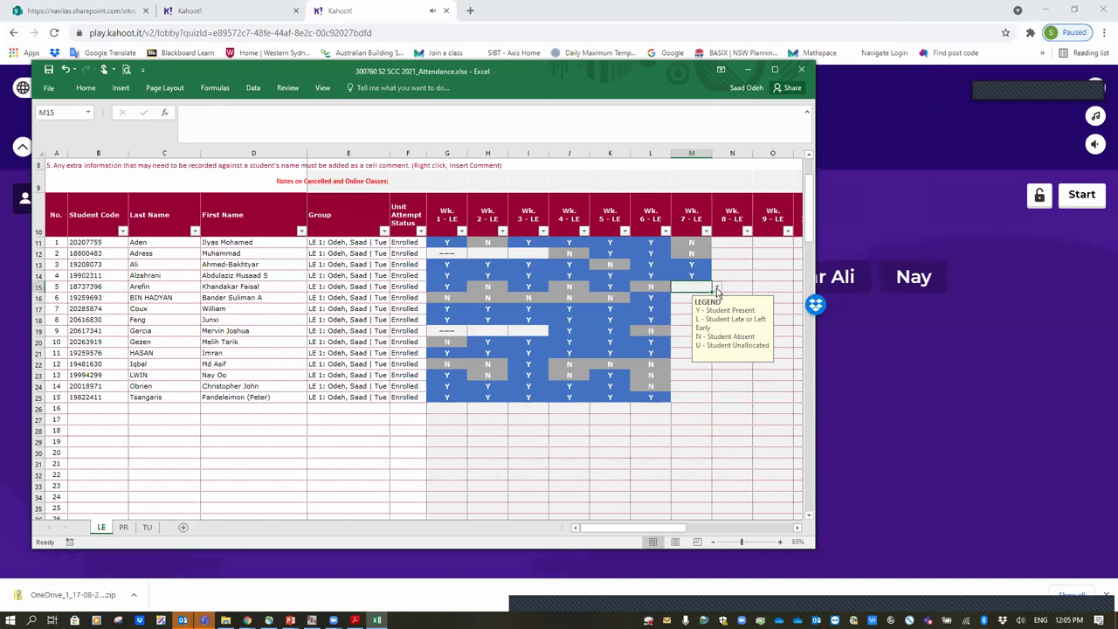
Mark the fifth student present with Y for the Week 7 lecture in cell M15
{"action": "left_click", "coordinate": [716, 288]}
{"action": "left_click", "coordinate": [699, 301]}
{"action": "left_click", "coordinate": [703, 298]}
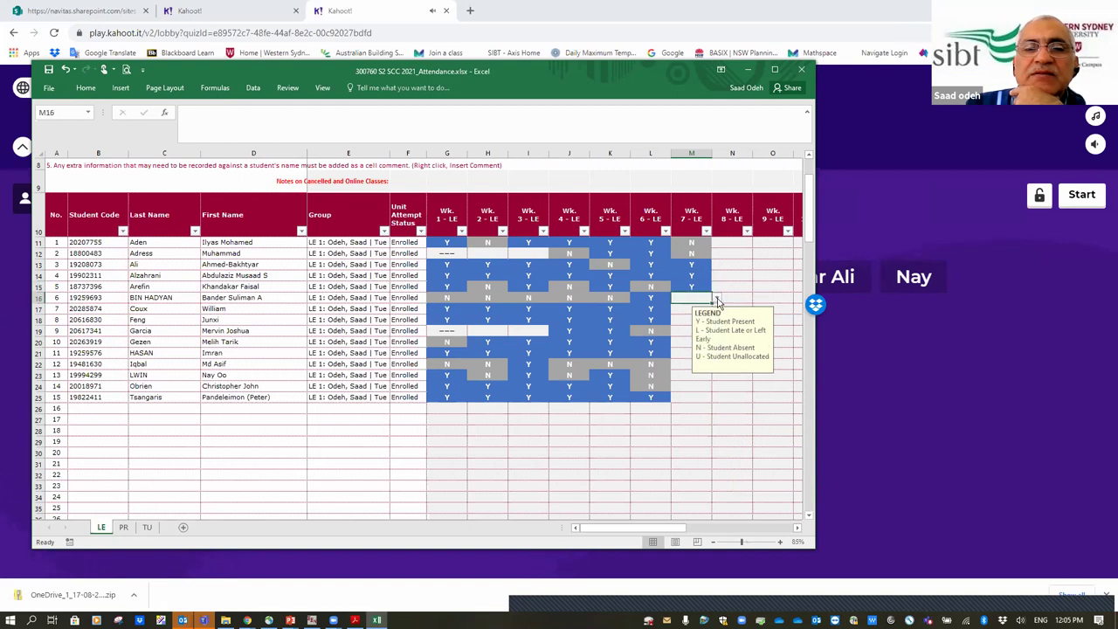
{"action": "left_click", "coordinate": [716, 299]}
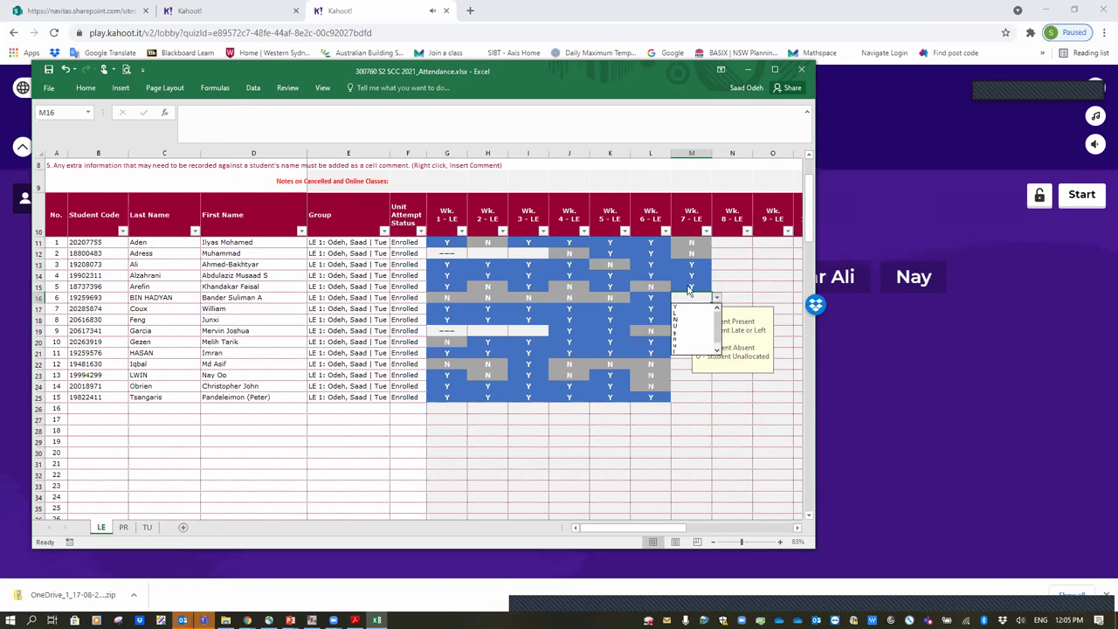
{"action": "key", "text": "Escape"}
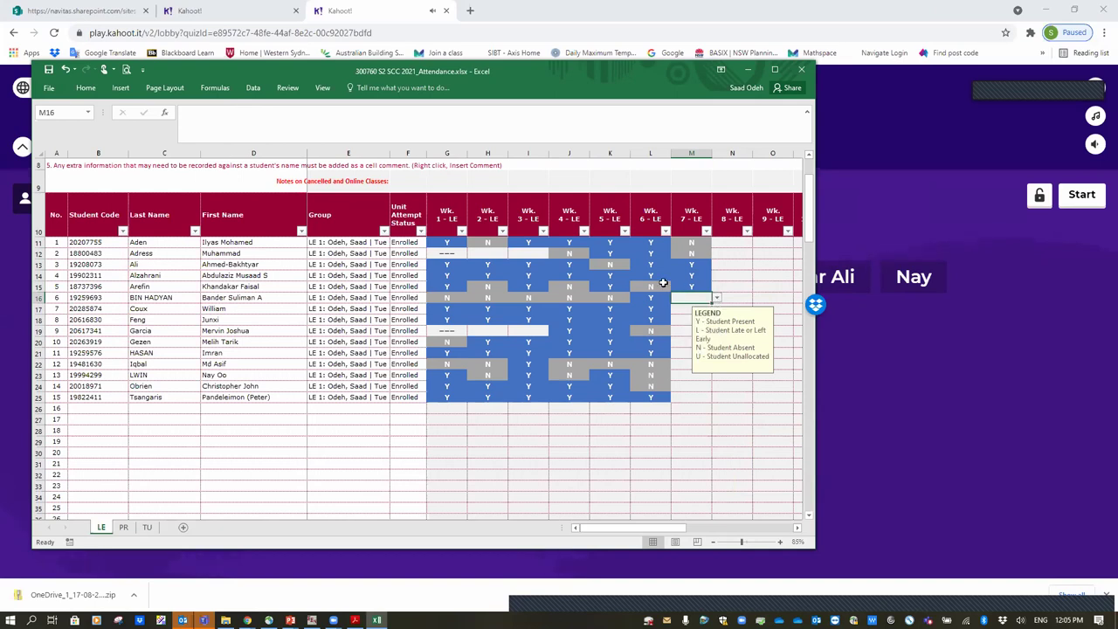
Change the fifth student's Week 6 lecture attendance in cell L15 to Y
{"action": "left_click", "coordinate": [661, 286]}
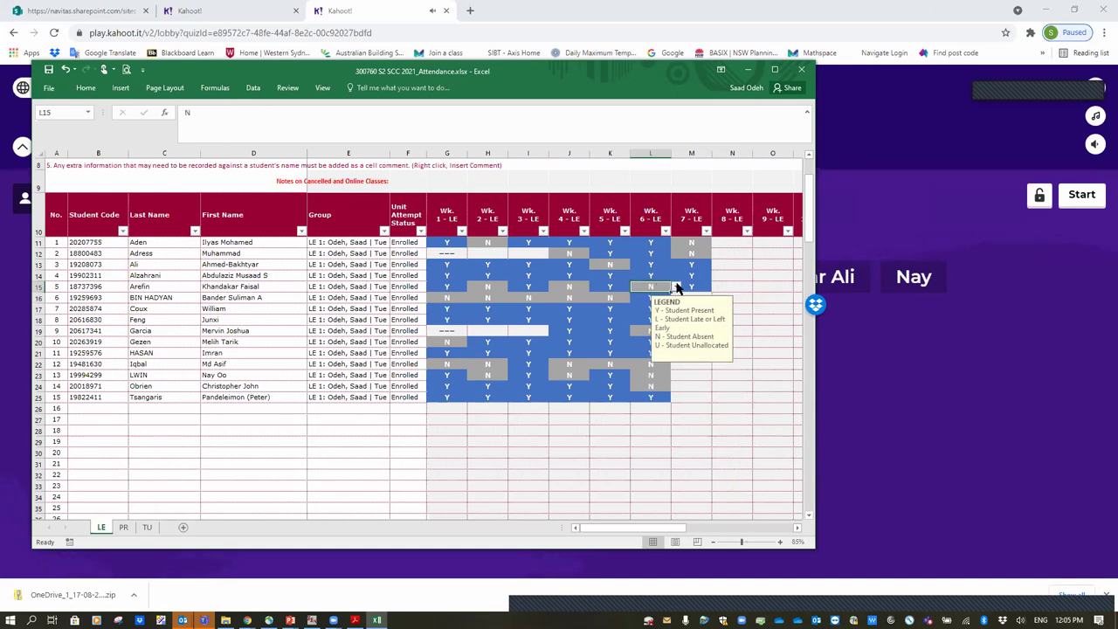
{"action": "left_click", "coordinate": [676, 287]}
{"action": "left_click", "coordinate": [677, 296]}
{"action": "left_click", "coordinate": [636, 296]}
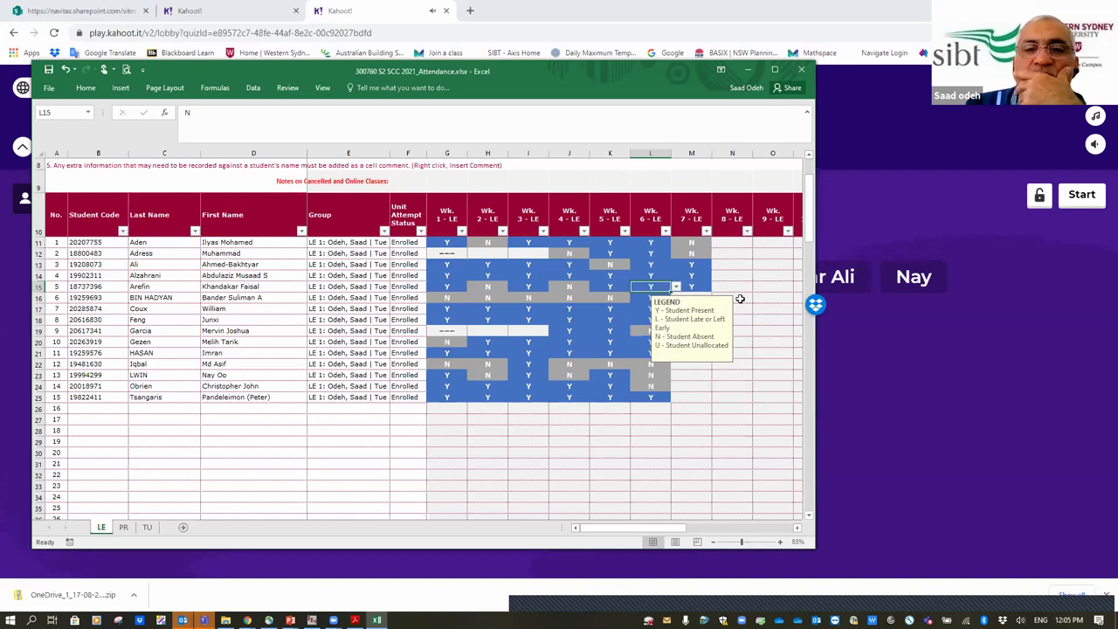
Enter Y for the sixth student's Week 7 lecture in cell M16 and correct the entry to N
{"action": "left_click", "coordinate": [738, 298]}
{"action": "left_click", "coordinate": [697, 298]}
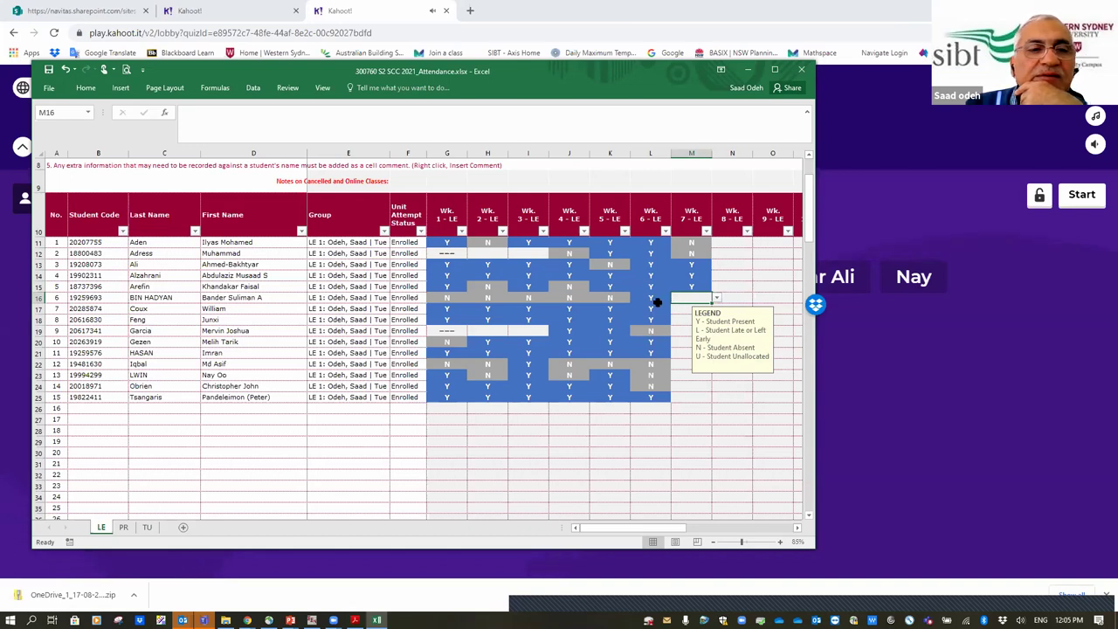
{"action": "left_click", "coordinate": [716, 298]}
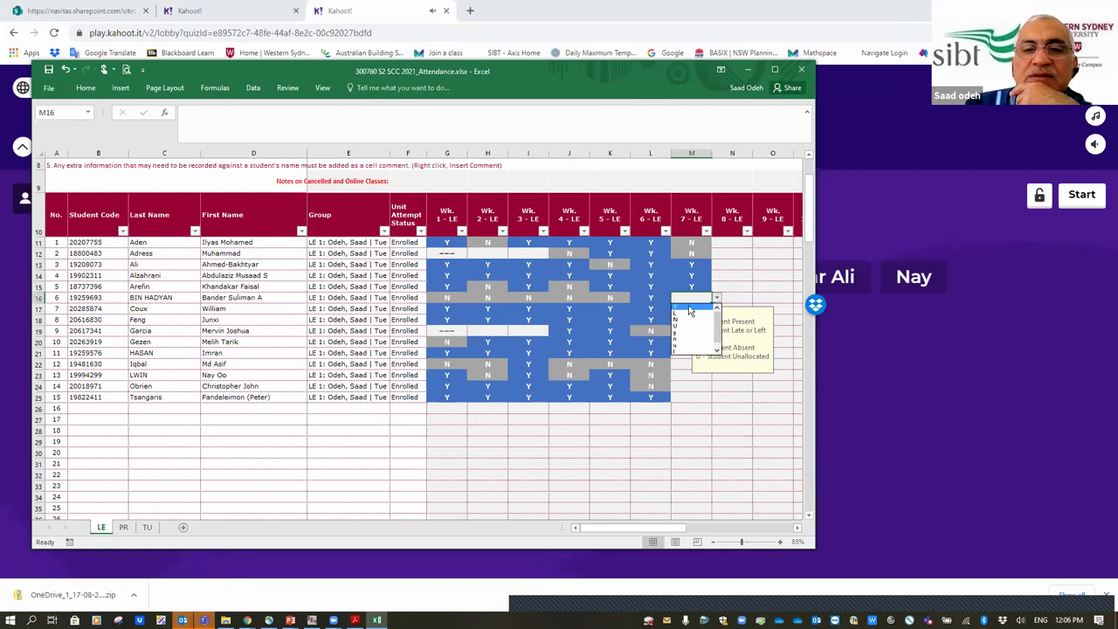
{"action": "left_click", "coordinate": [689, 304]}
{"action": "left_click", "coordinate": [716, 297]}
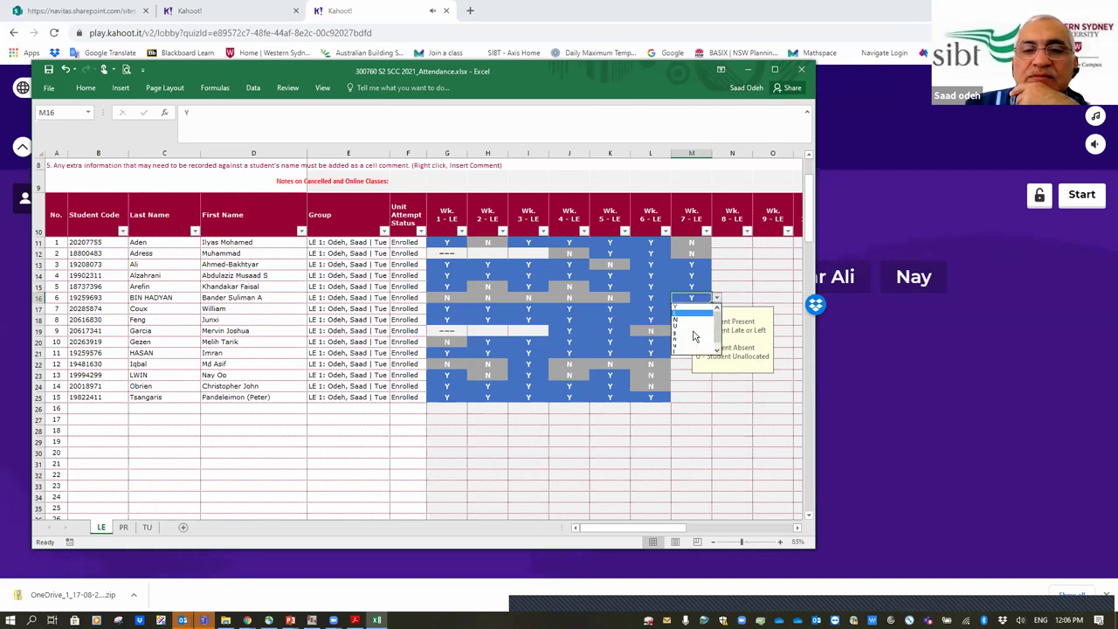
{"action": "left_click", "coordinate": [699, 321]}
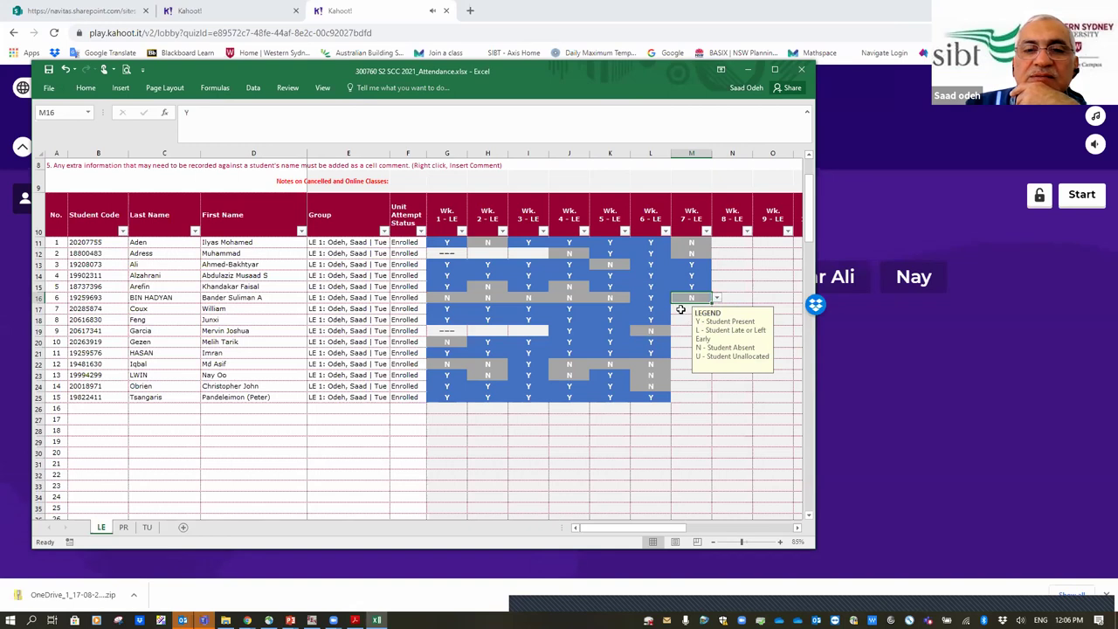
Mark the seventh and eighth students present with Y for the Week 7 lecture in cells M17 and M18
{"action": "left_click", "coordinate": [707, 312]}
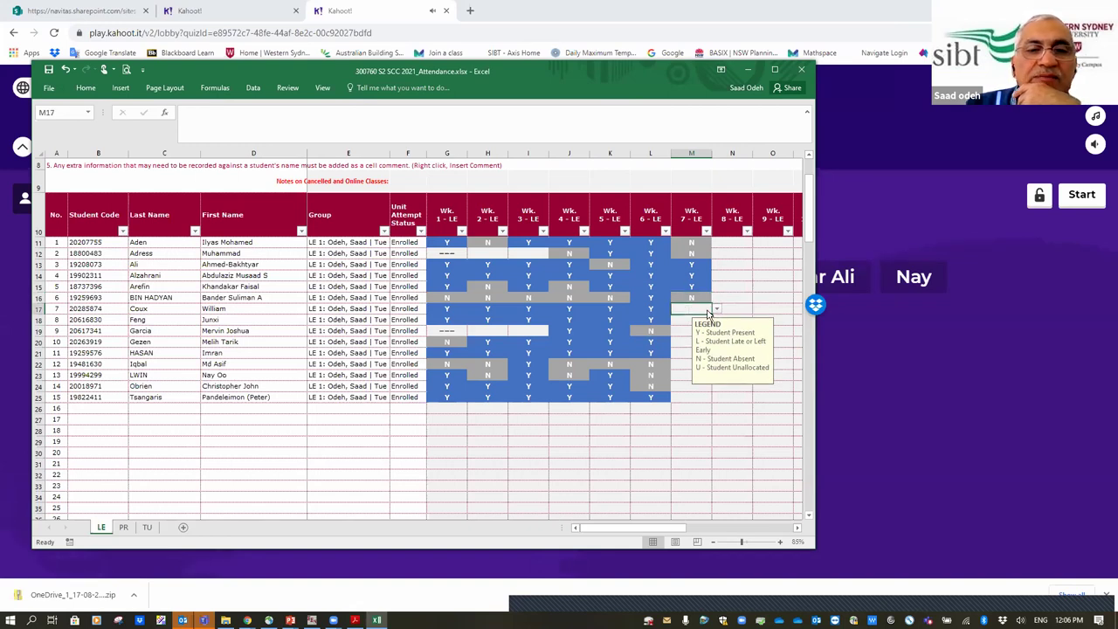
{"action": "left_click", "coordinate": [716, 310]}
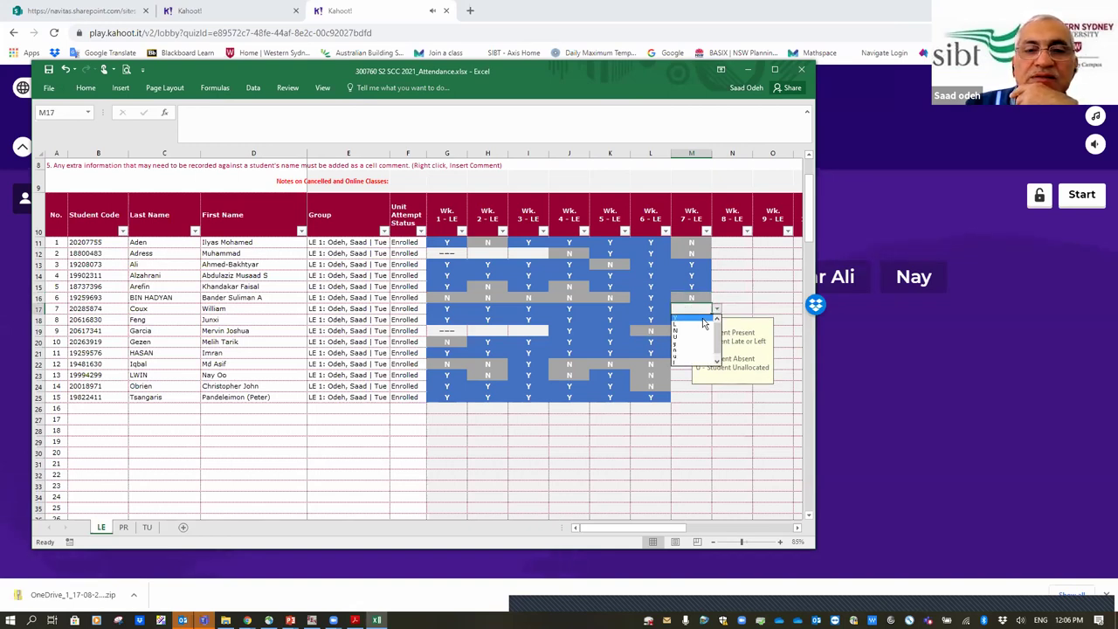
{"action": "left_click", "coordinate": [702, 318]}
{"action": "left_click", "coordinate": [688, 319]}
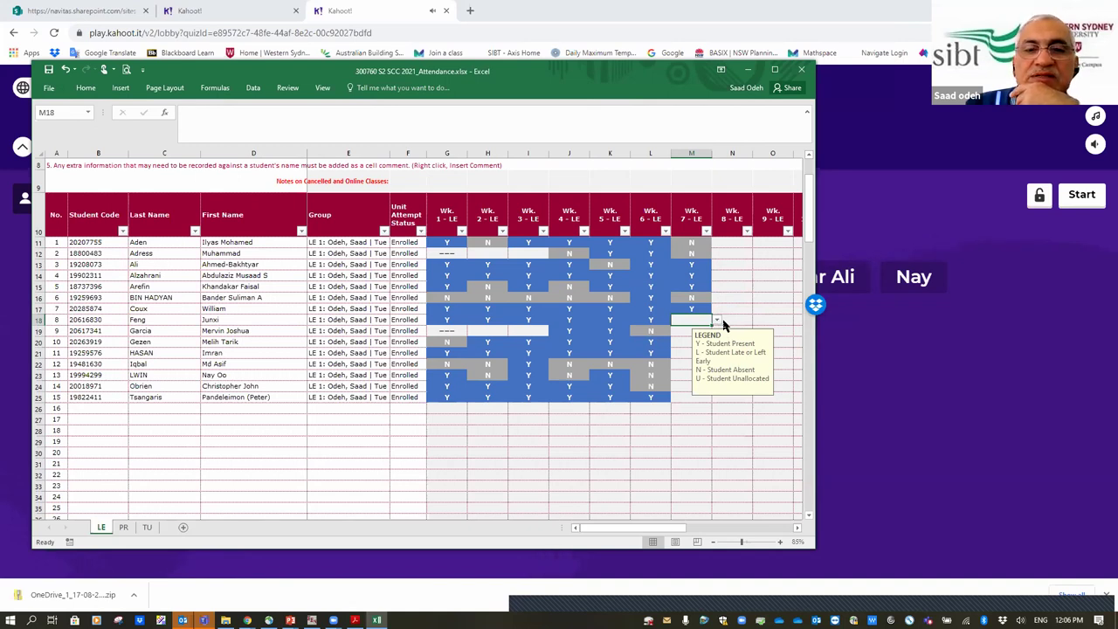
{"action": "left_click", "coordinate": [716, 321]}
{"action": "left_click", "coordinate": [690, 329]}
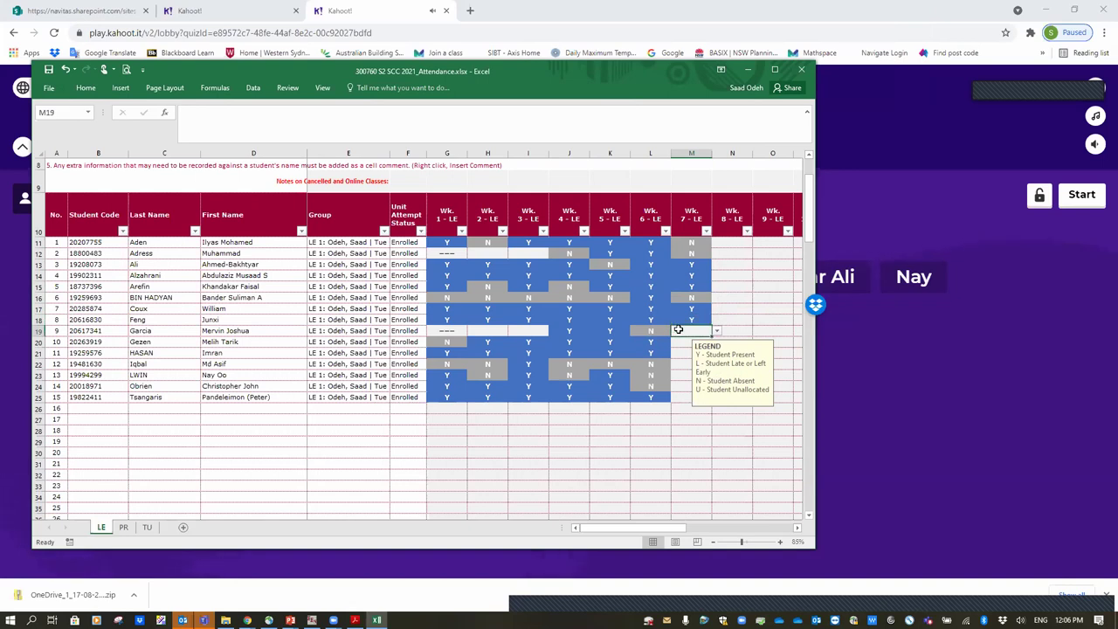
Set the ninth student's Week 7 and Week 6 lecture attendance, cells M19 and L19, to Y
{"action": "left_click", "coordinate": [715, 330]}
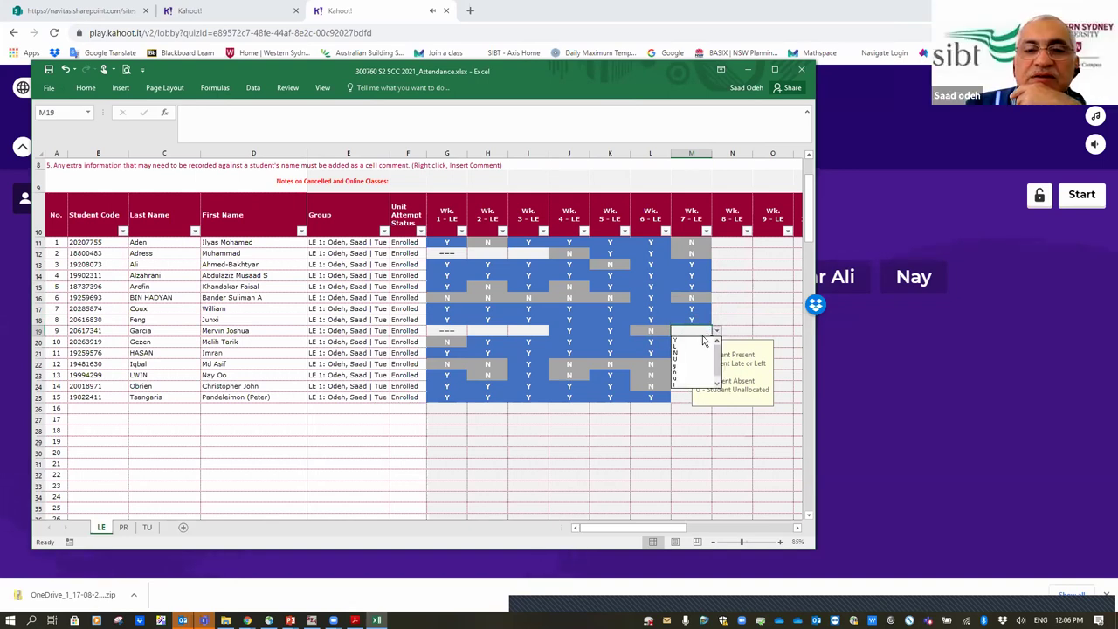
{"action": "left_click", "coordinate": [699, 345]}
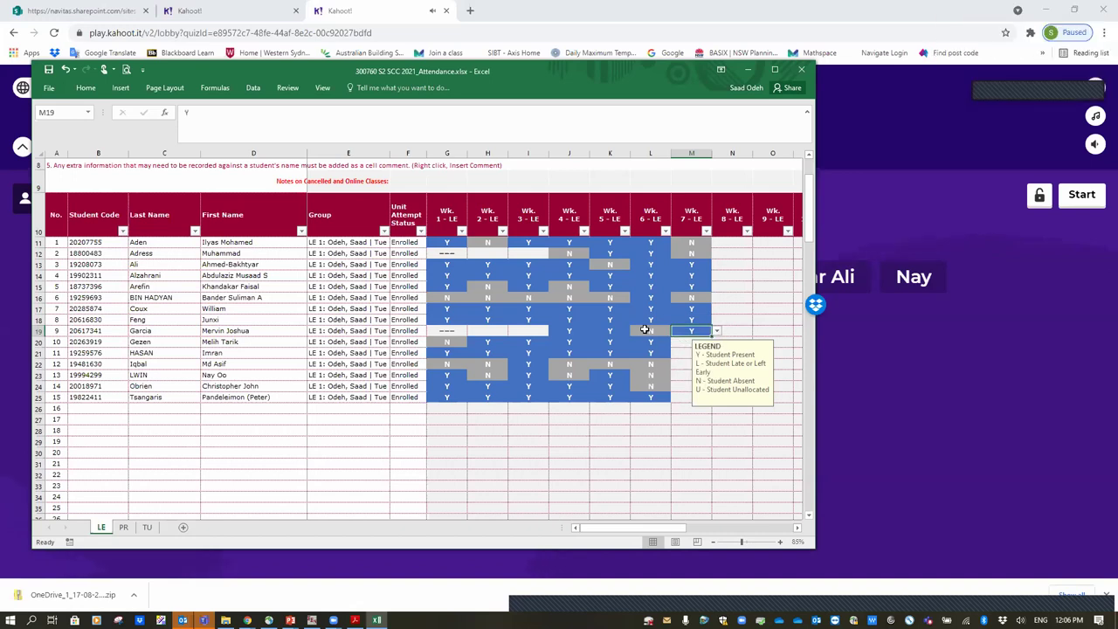
{"action": "left_click", "coordinate": [648, 331]}
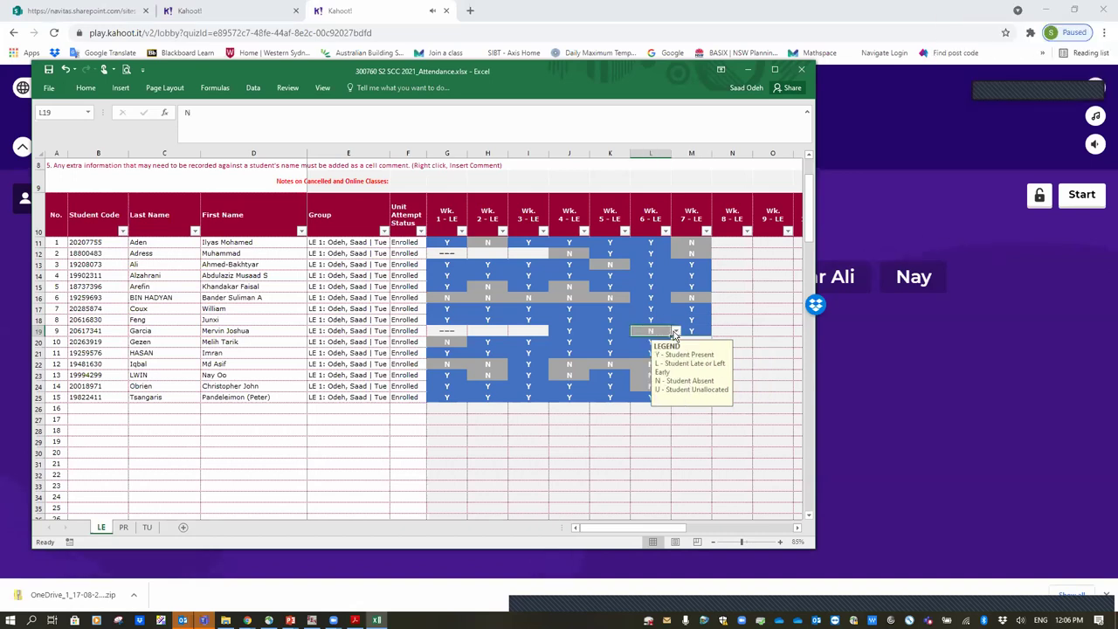
{"action": "left_click", "coordinate": [675, 332]}
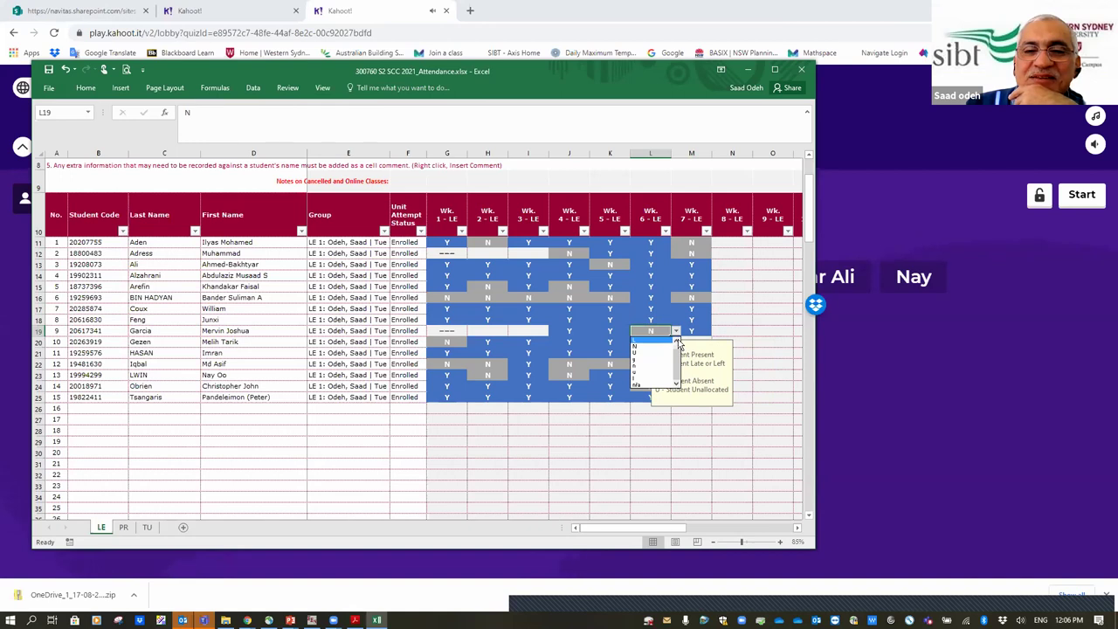
{"action": "left_click", "coordinate": [660, 339]}
Mark the tenth student present with Y for the Week 7 lecture in cell M20
{"action": "left_click", "coordinate": [737, 342]}
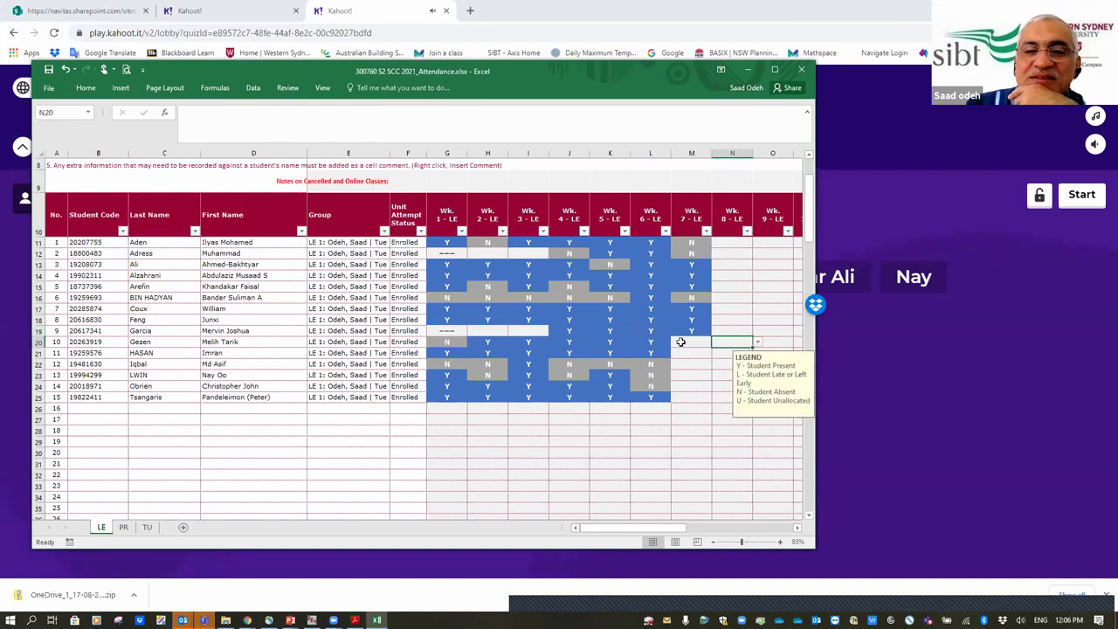
{"action": "left_click", "coordinate": [683, 342]}
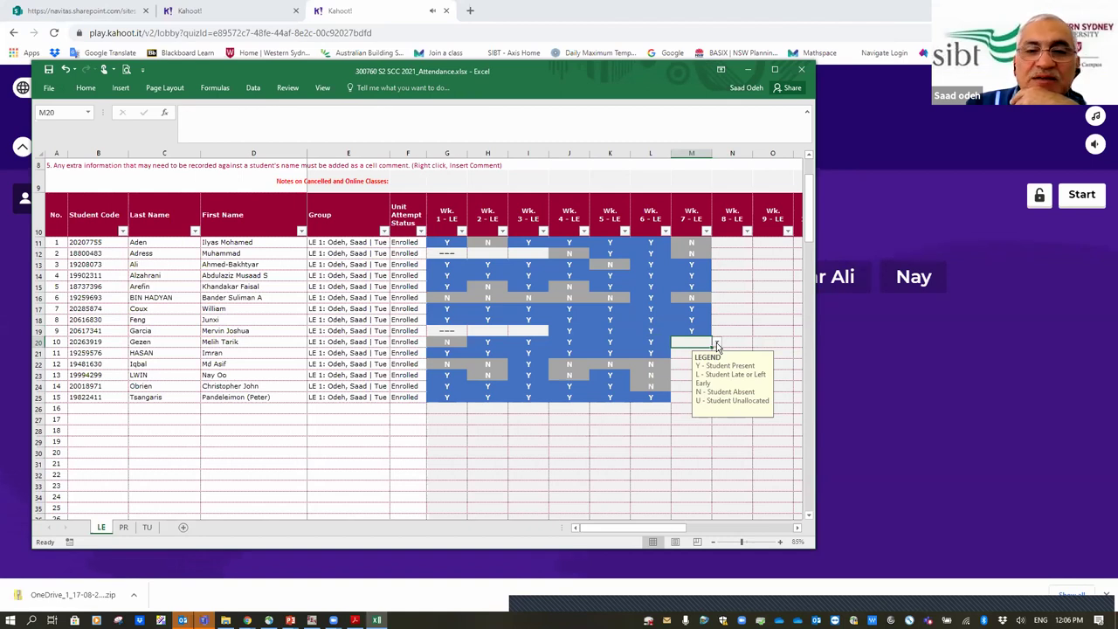
{"action": "left_click", "coordinate": [716, 344]}
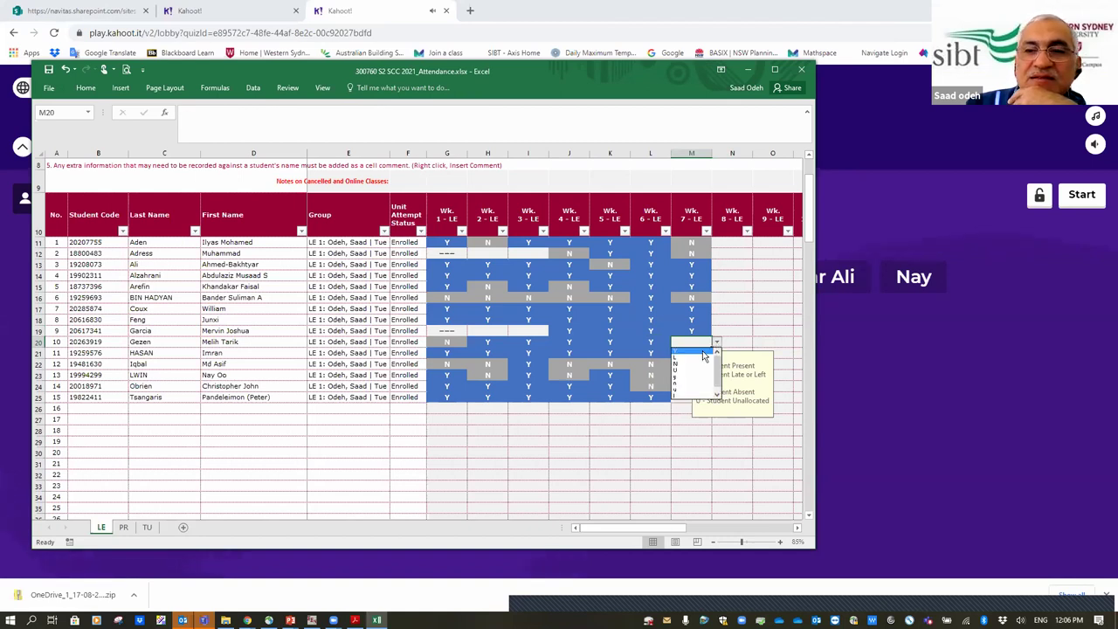
{"action": "left_click", "coordinate": [703, 351]}
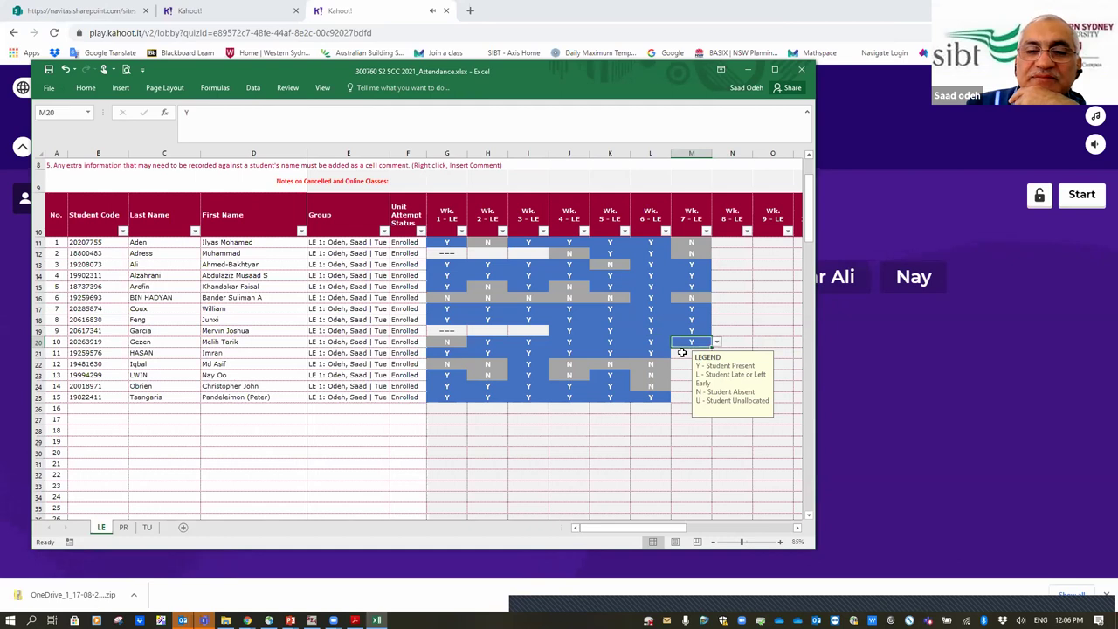
Move the workbook window to uncover the Kahoot participant count, and enter N for the eleventh student's Week 7 lecture in cell M21
{"action": "left_click", "coordinate": [707, 353]}
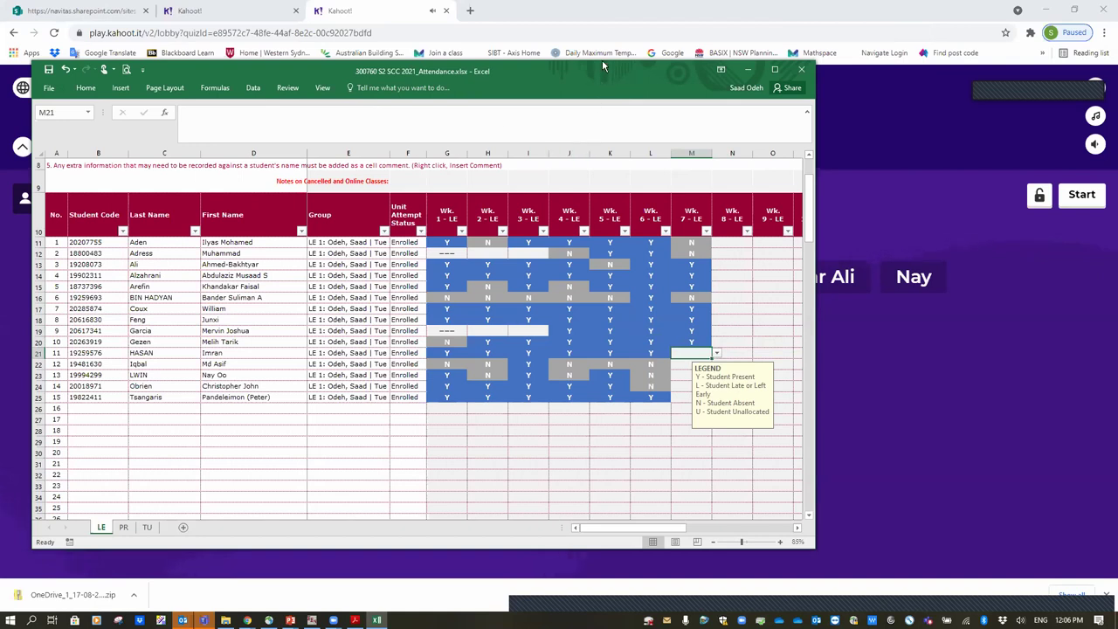
{"action": "left_click_drag", "start_coordinate": [585, 75], "coordinate": [584, 127]}
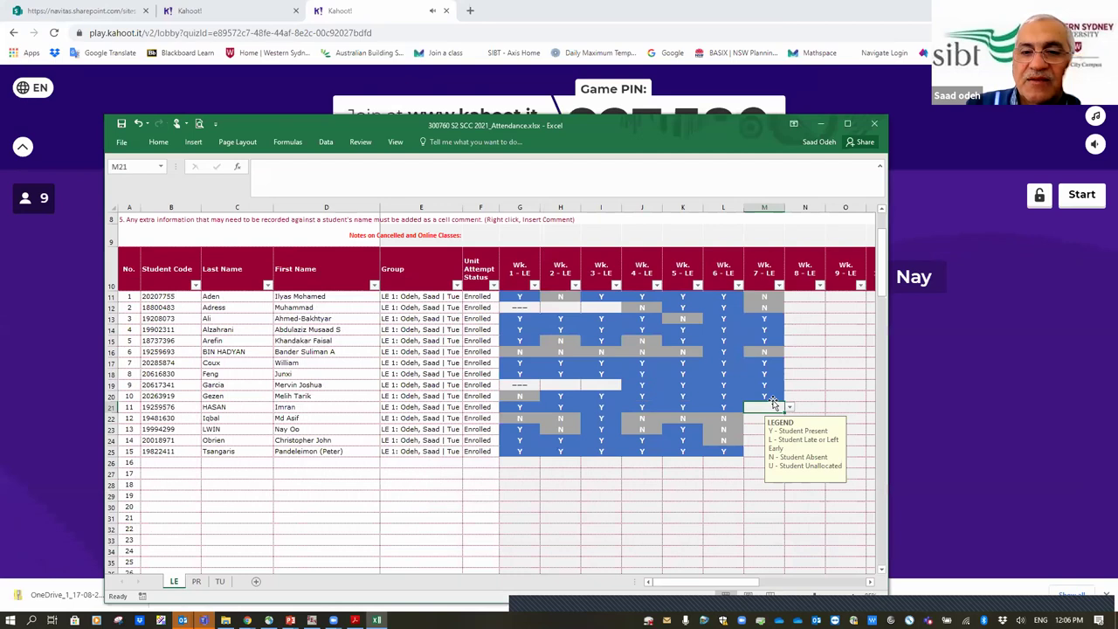
{"action": "left_click", "coordinate": [789, 408]}
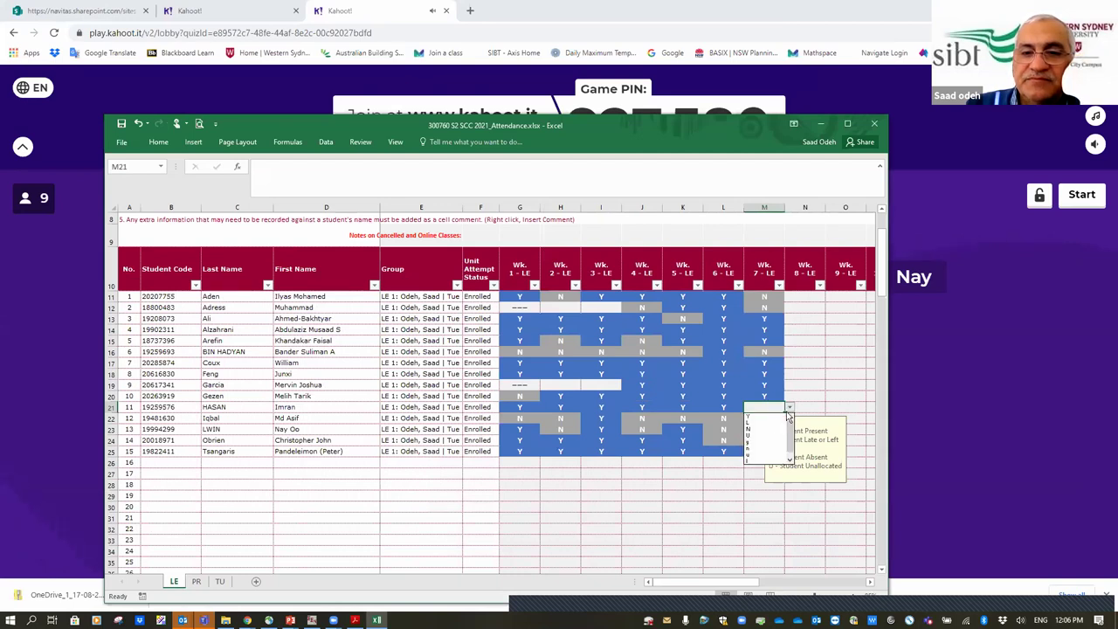
{"action": "left_click", "coordinate": [770, 428]}
{"action": "left_click", "coordinate": [763, 417]}
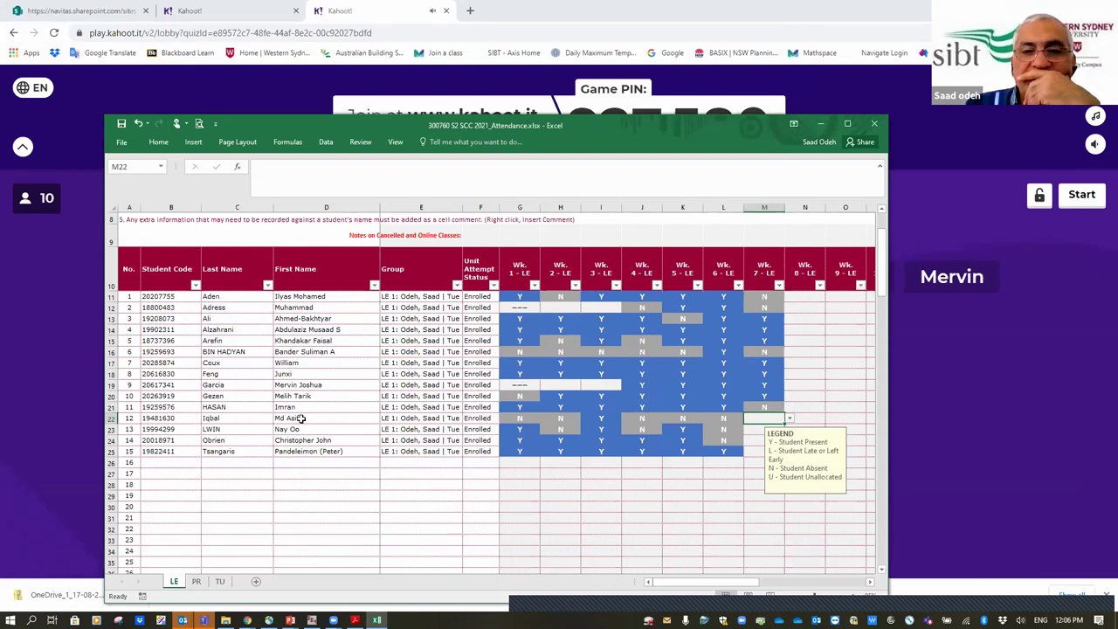
Correct the eleventh student's Week 7 attendance in cell M21 to Y and mark the twelfth student absent with N in cell M22
{"action": "left_click", "coordinate": [767, 407]}
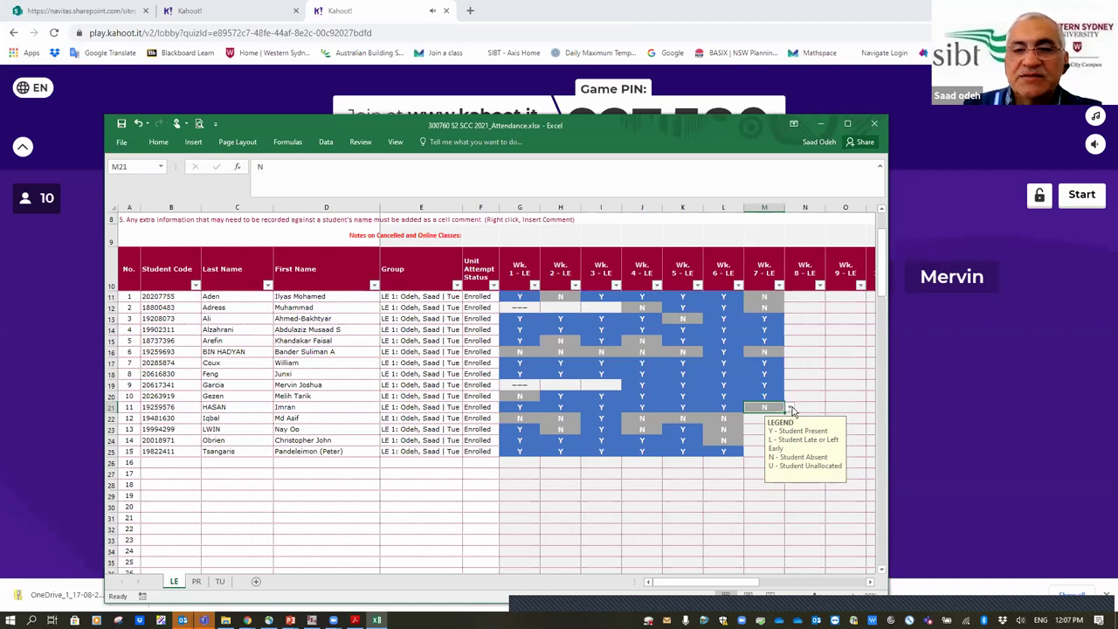
{"action": "left_click", "coordinate": [791, 409]}
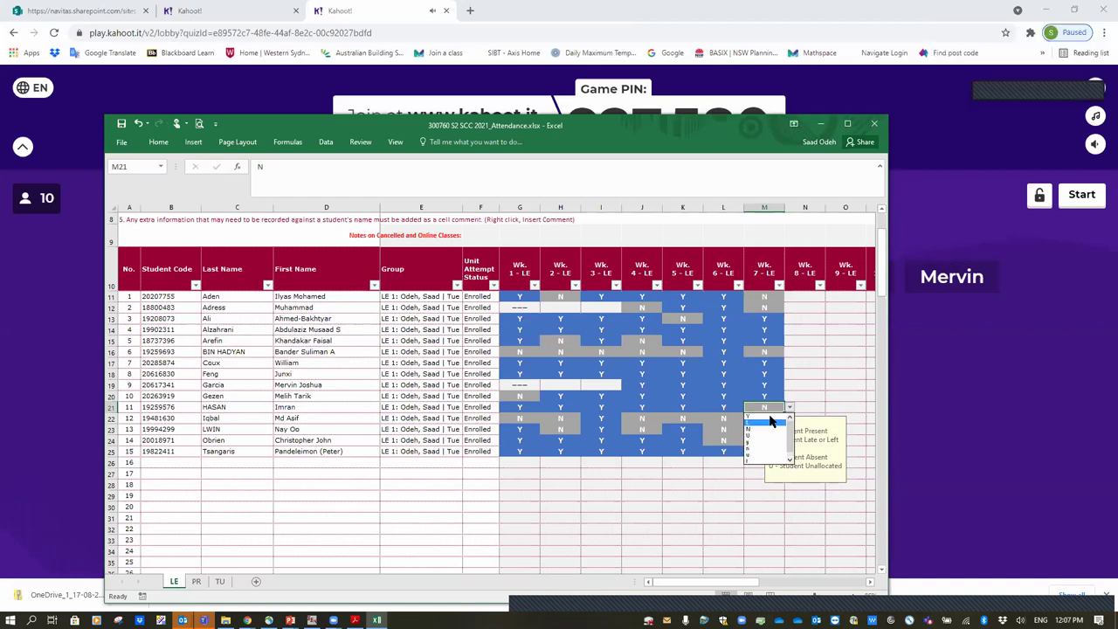
{"action": "left_click", "coordinate": [758, 416]}
{"action": "left_click", "coordinate": [773, 420]}
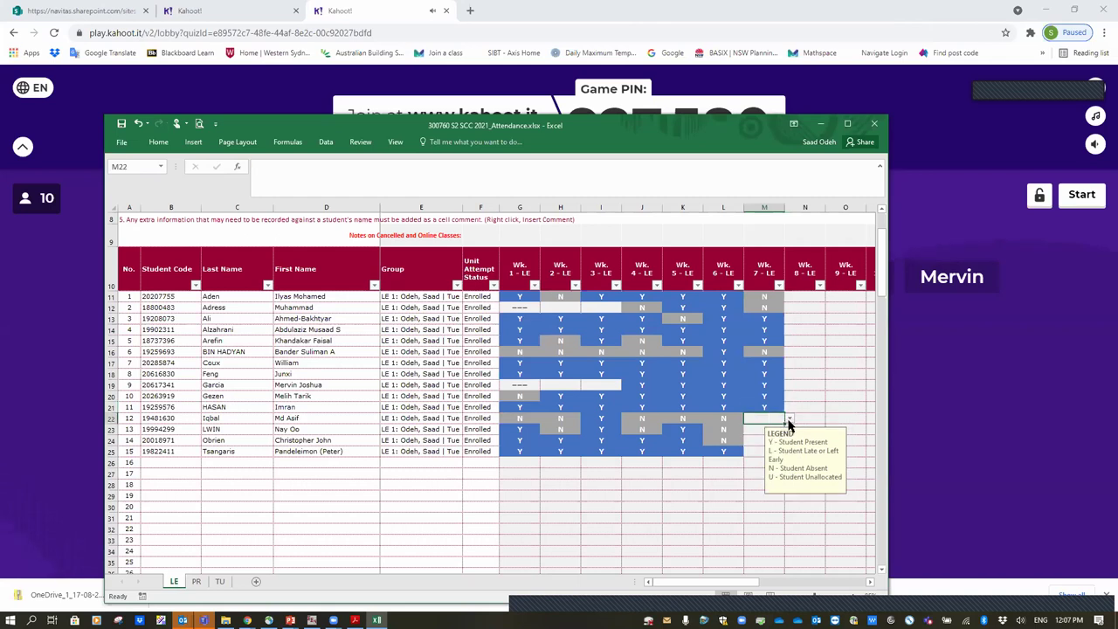
{"action": "left_click", "coordinate": [789, 420]}
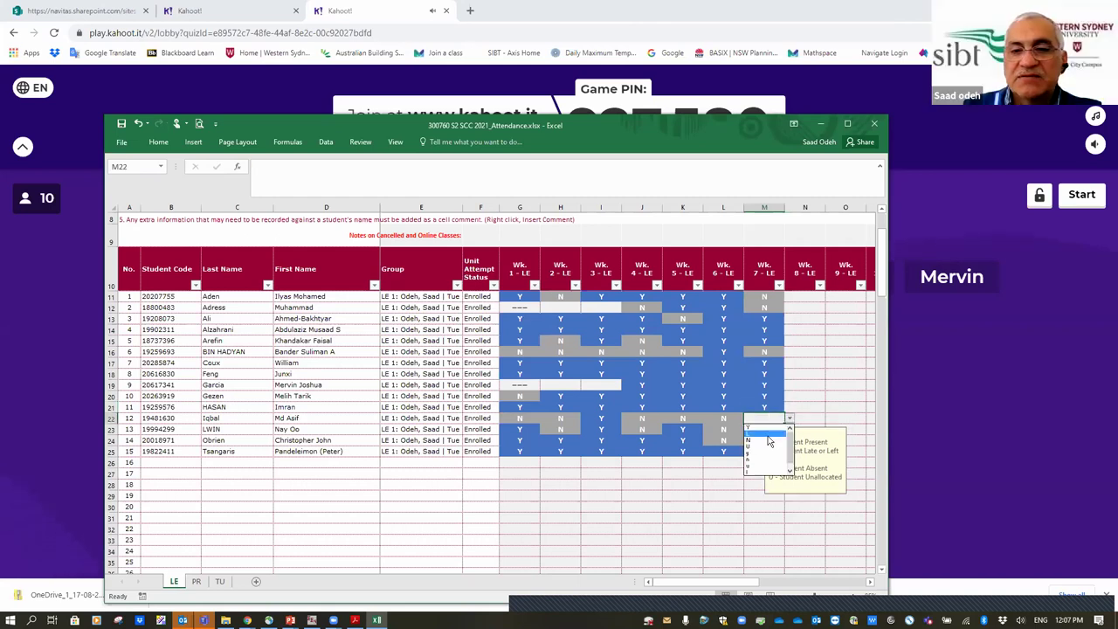
{"action": "left_click", "coordinate": [765, 437]}
Mark the thirteenth and fourteenth students present with Y for the Week 7 lecture in cells M23 and M24
{"action": "left_click", "coordinate": [758, 429]}
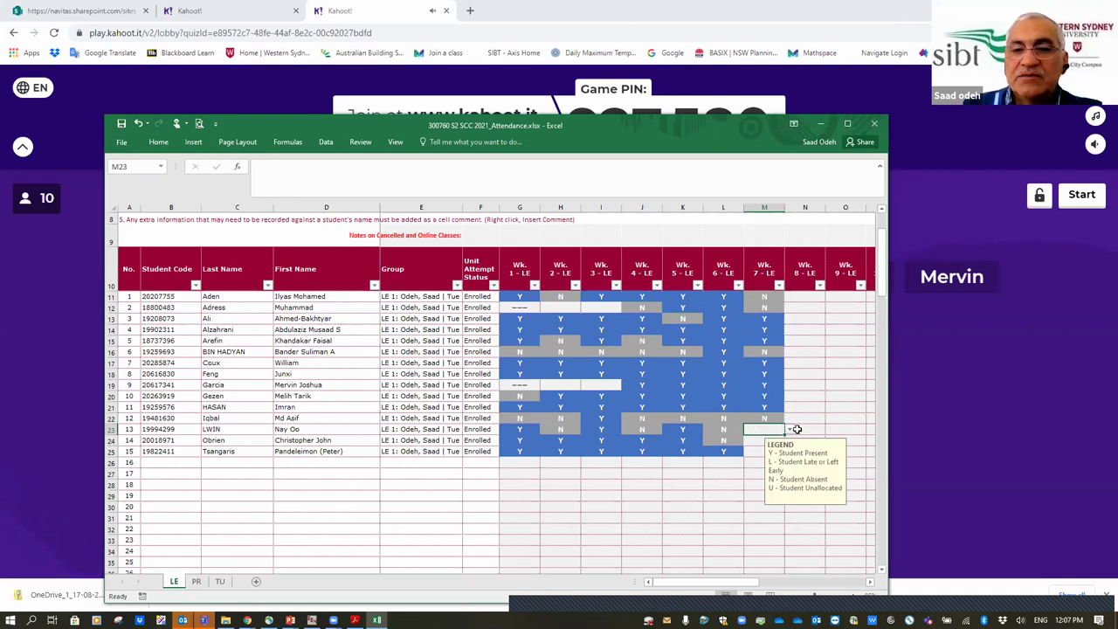
{"action": "left_click", "coordinate": [791, 430]}
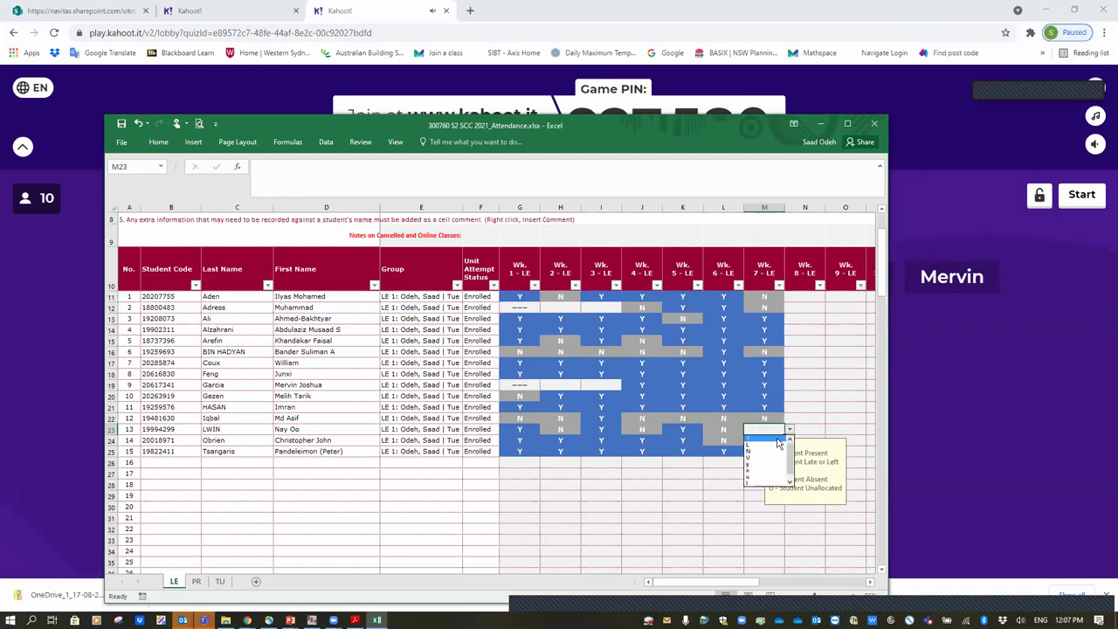
{"action": "left_click", "coordinate": [762, 439]}
{"action": "left_click", "coordinate": [752, 440]}
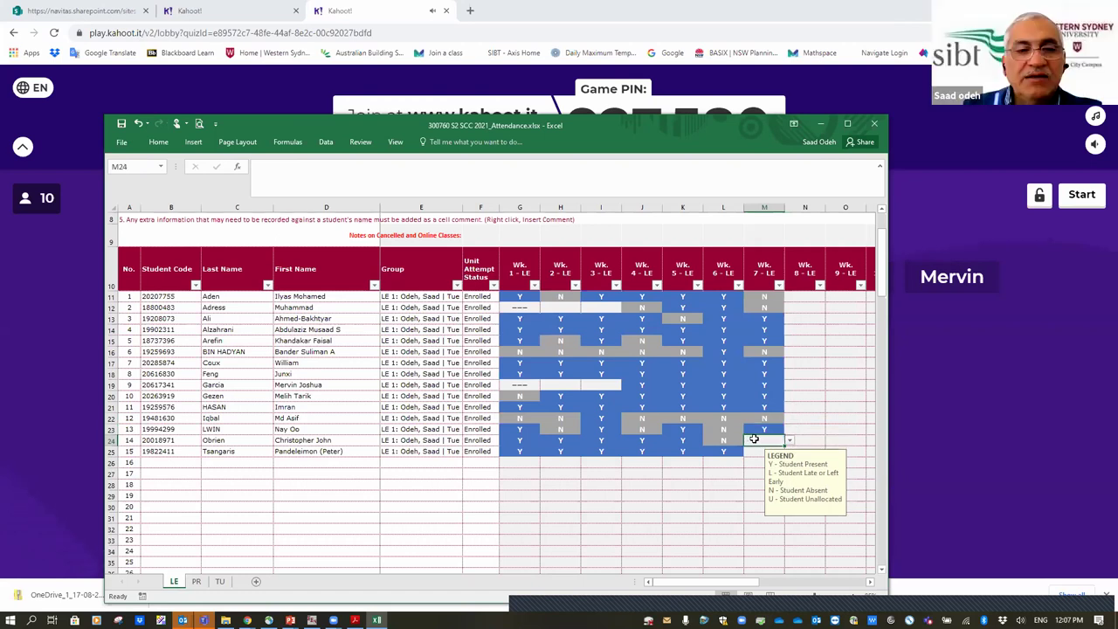
{"action": "left_click", "coordinate": [789, 441]}
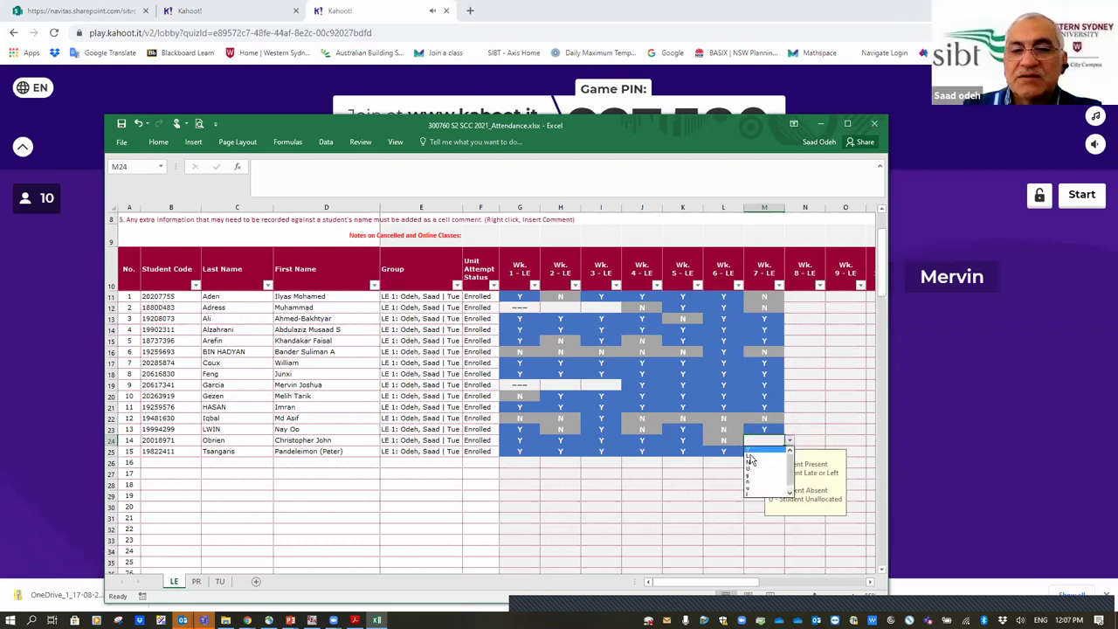
{"action": "left_click", "coordinate": [750, 449]}
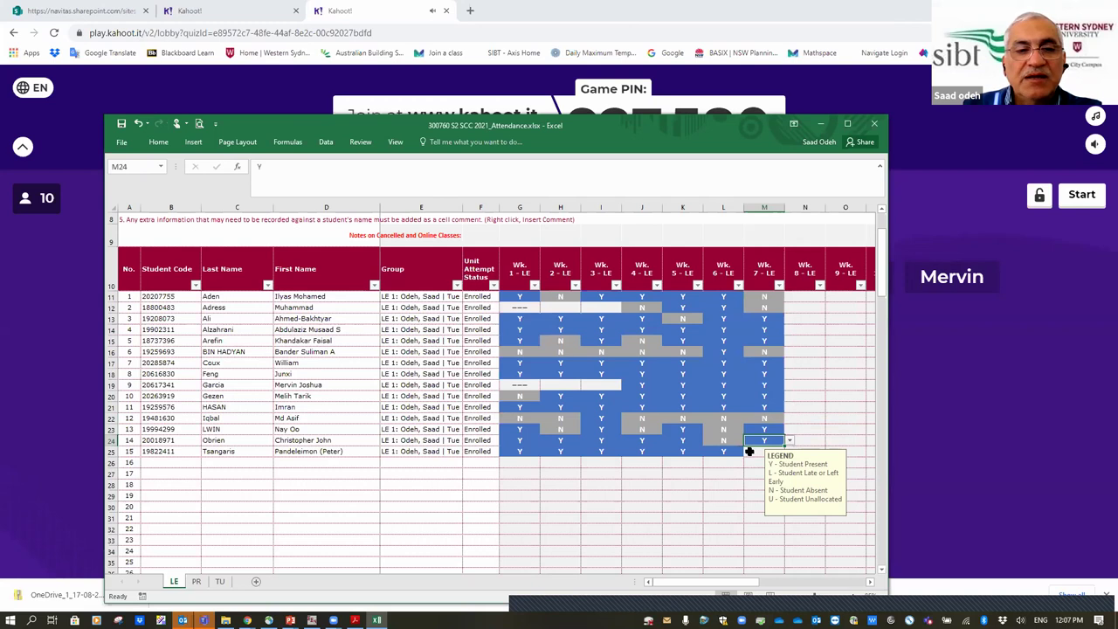
Mark the fifteenth student absent with N for the Week 7 lecture in cell M25 and save the attendance workbook
{"action": "left_click", "coordinate": [749, 451]}
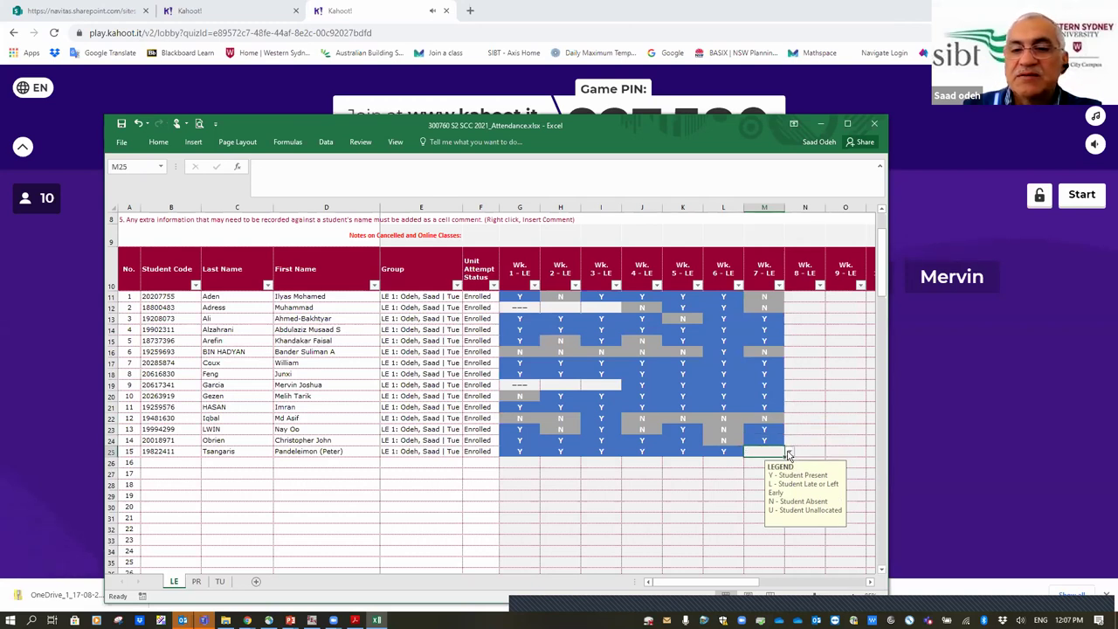
{"action": "left_click", "coordinate": [787, 453]}
{"action": "left_click", "coordinate": [756, 489]}
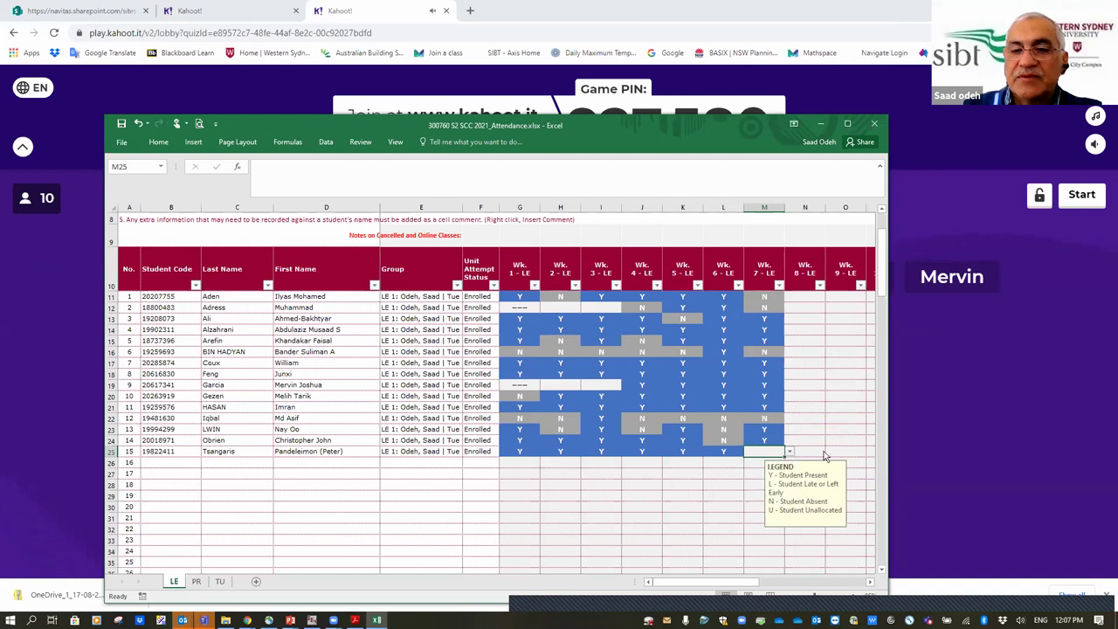
{"action": "left_click", "coordinate": [821, 451]}
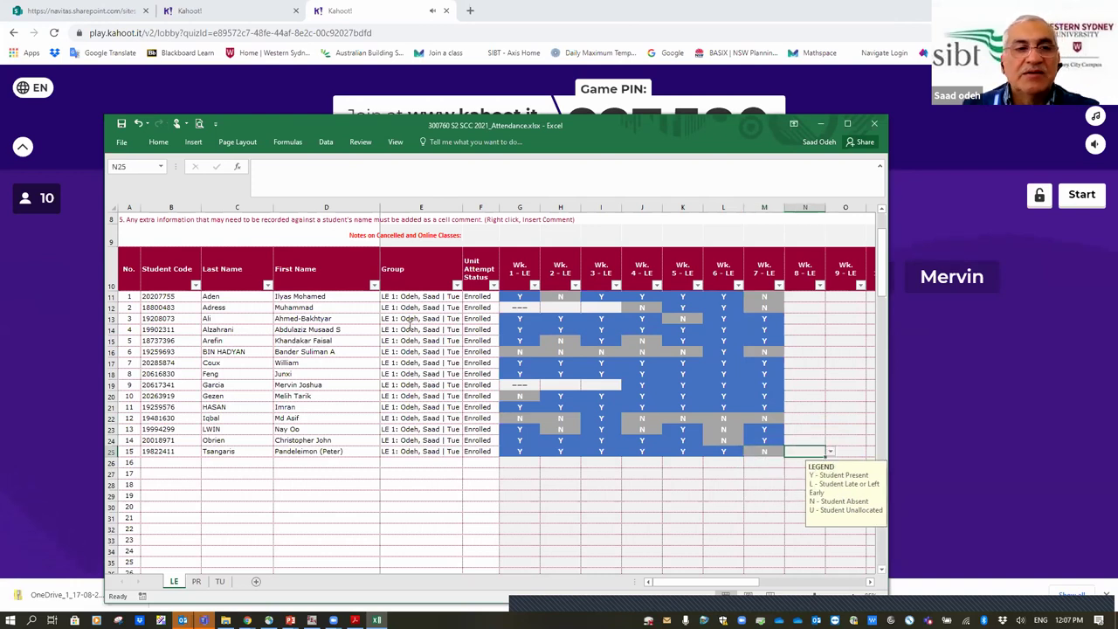
{"action": "left_click", "coordinate": [122, 123]}
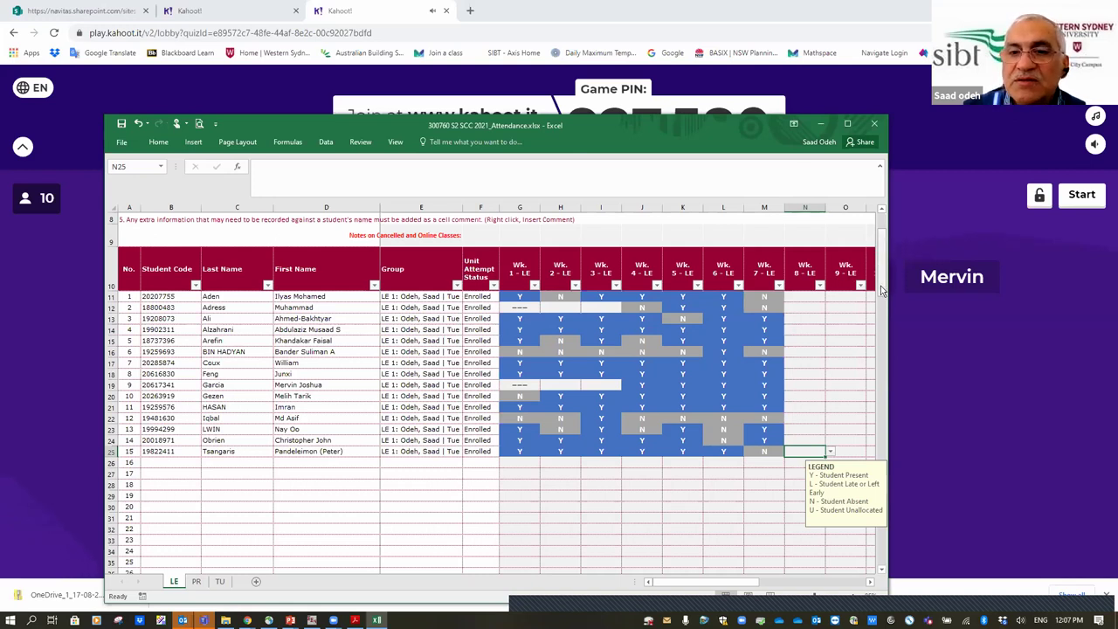
Minimize the attendance workbook to return to the Kahoot lobby in the browser, and start the quiz
{"action": "scroll", "coordinate": [882, 290], "scroll_direction": "up", "scroll_amount": 3}
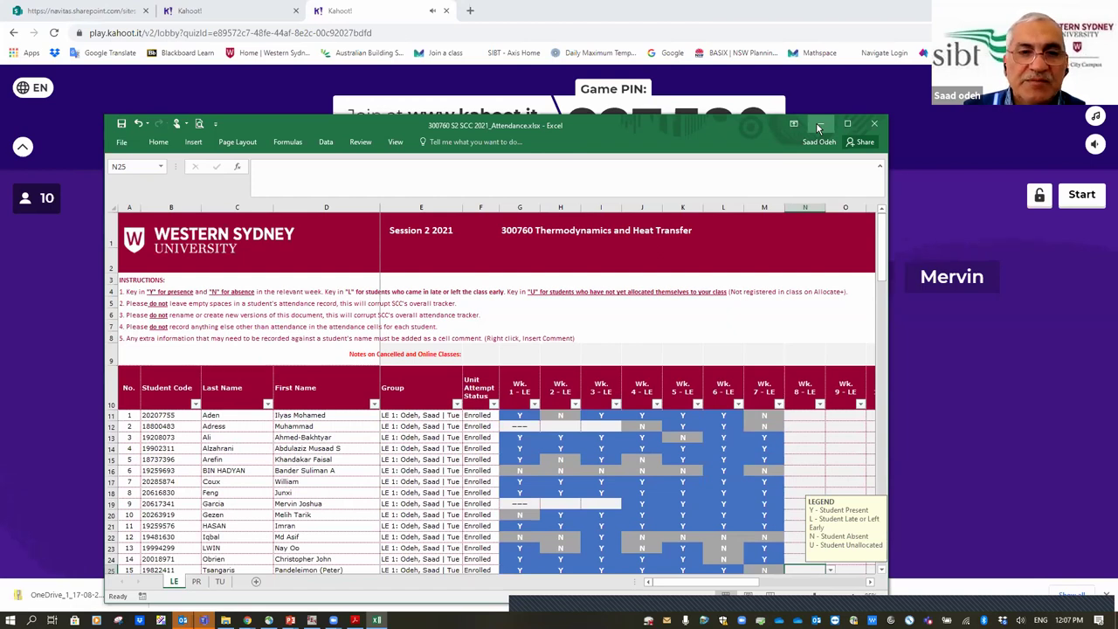
{"action": "left_click", "coordinate": [819, 124]}
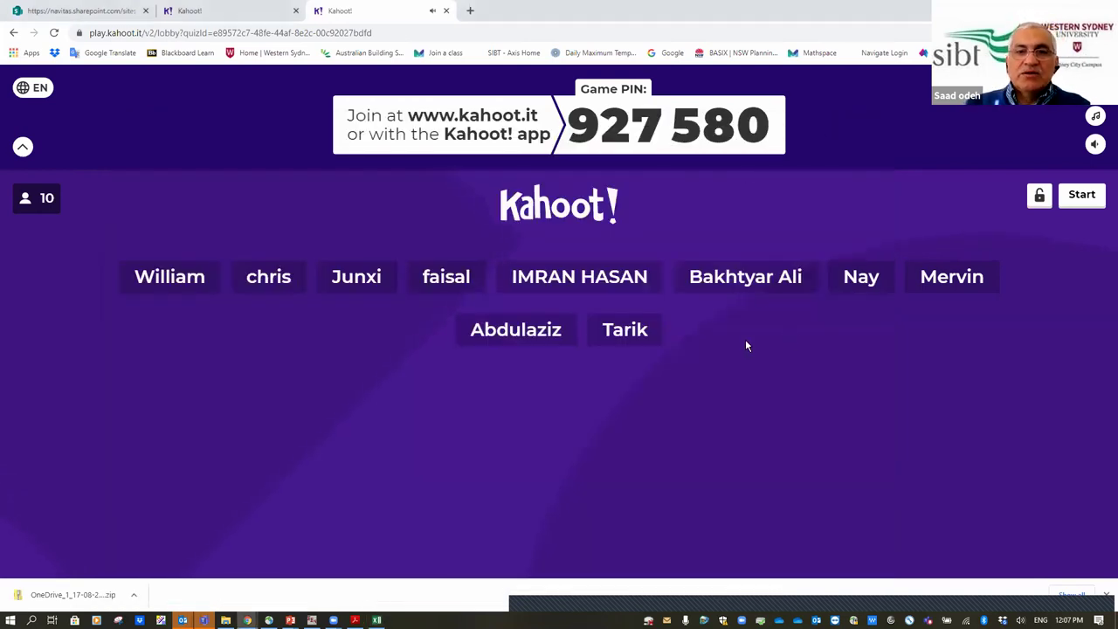
{"action": "left_click", "coordinate": [1085, 201]}
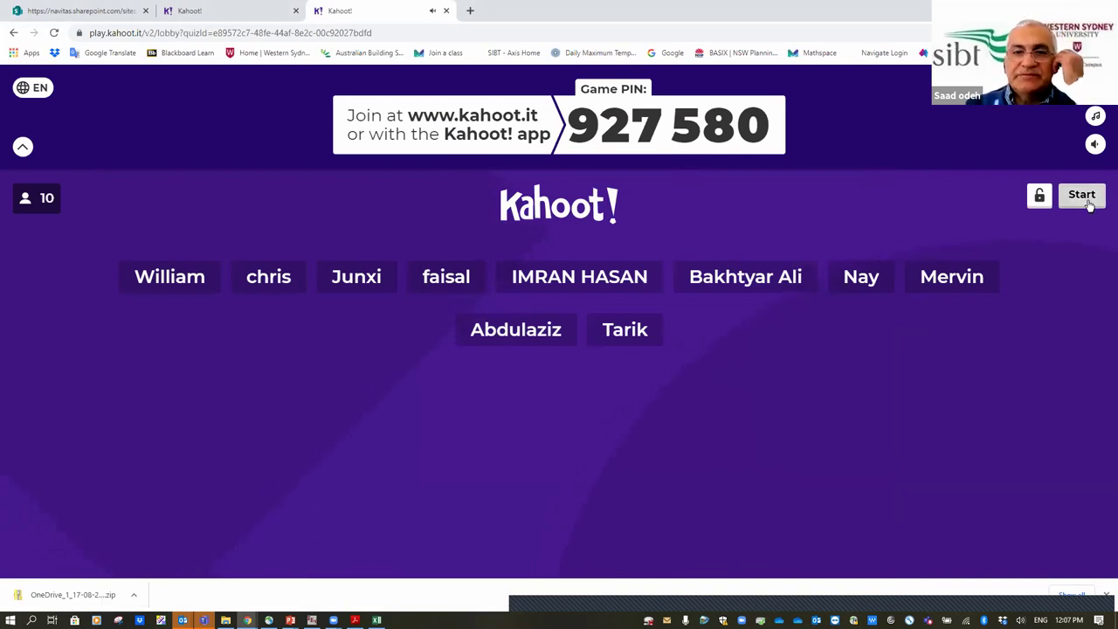